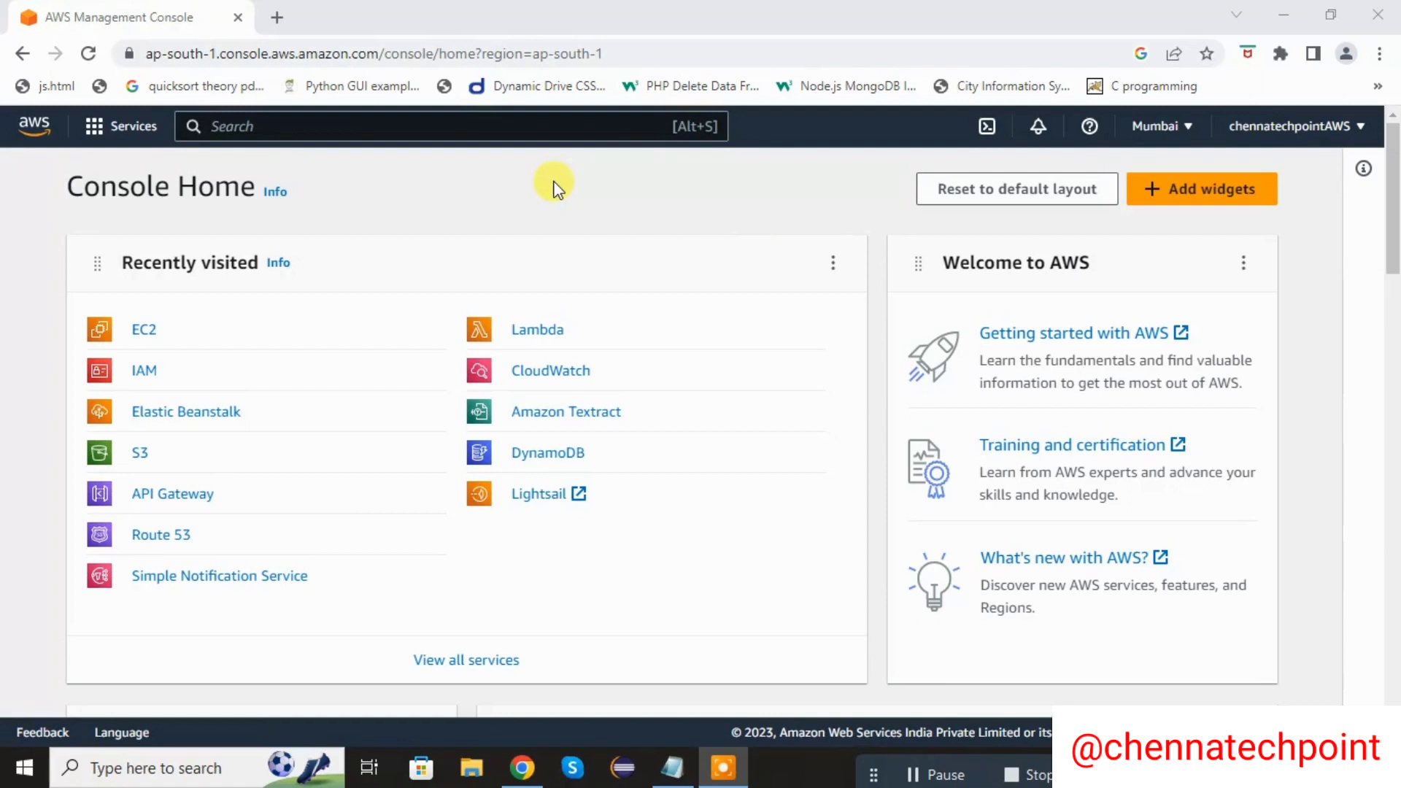
Step: Search for IAM, open the service's user list and start adding a new user
left_click(282, 116)
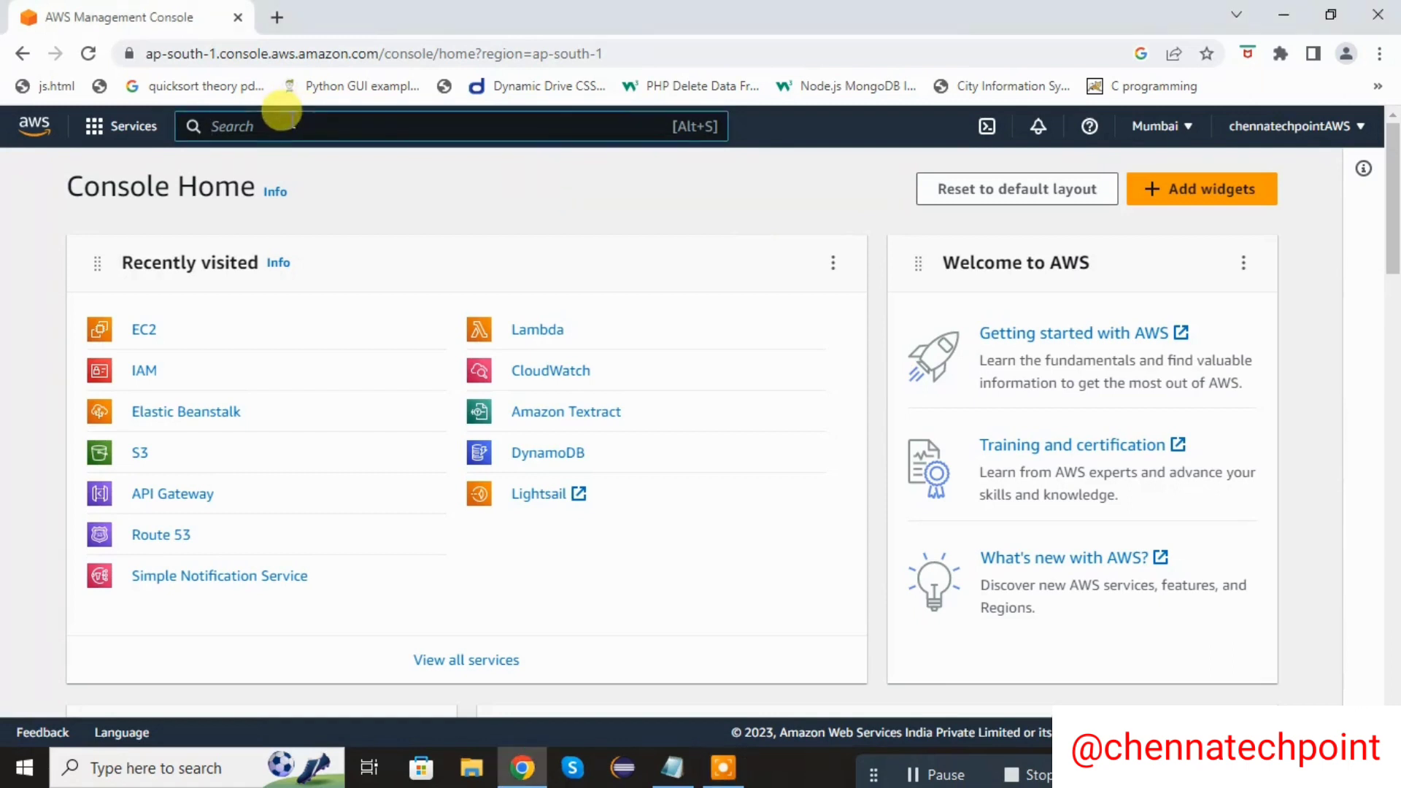
type("IAM")
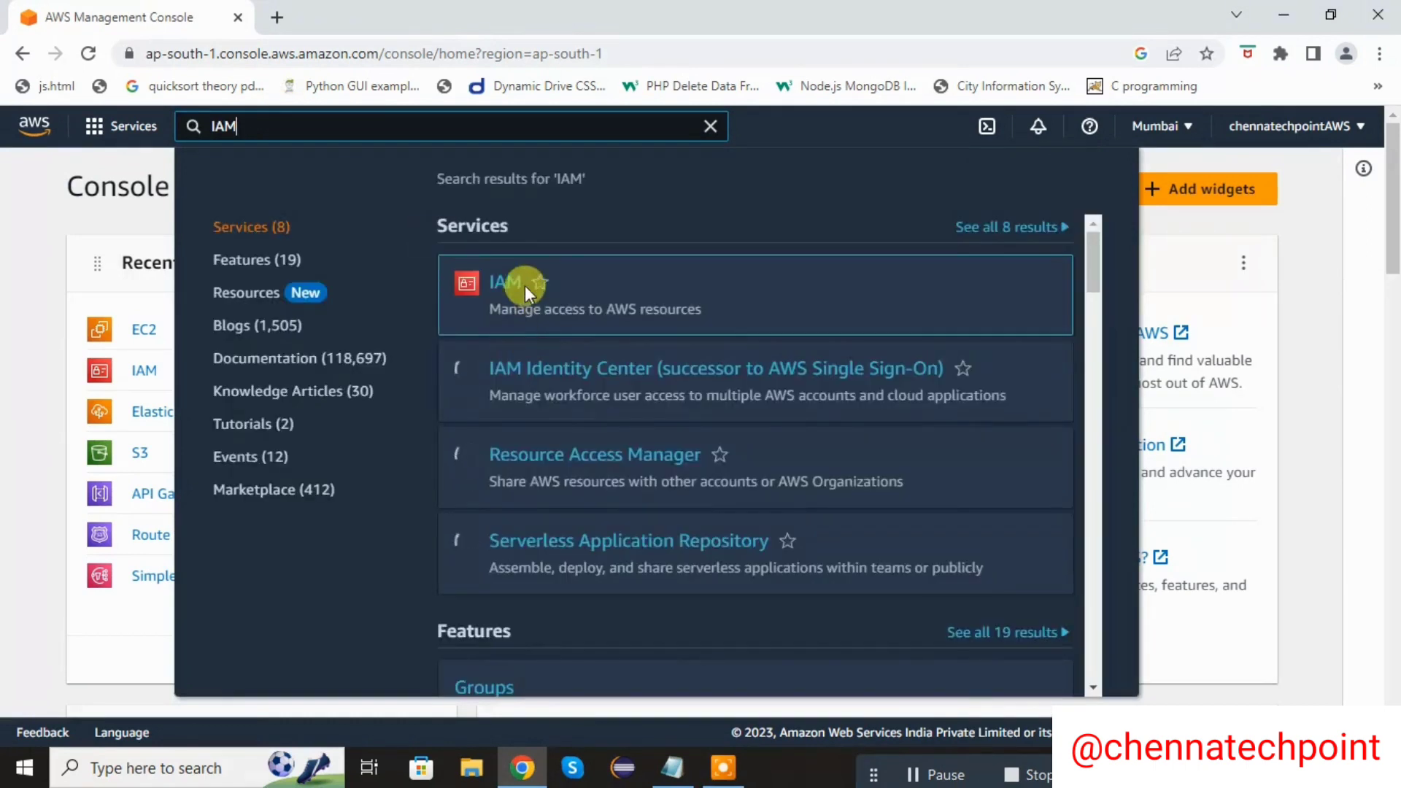
left_click(501, 292)
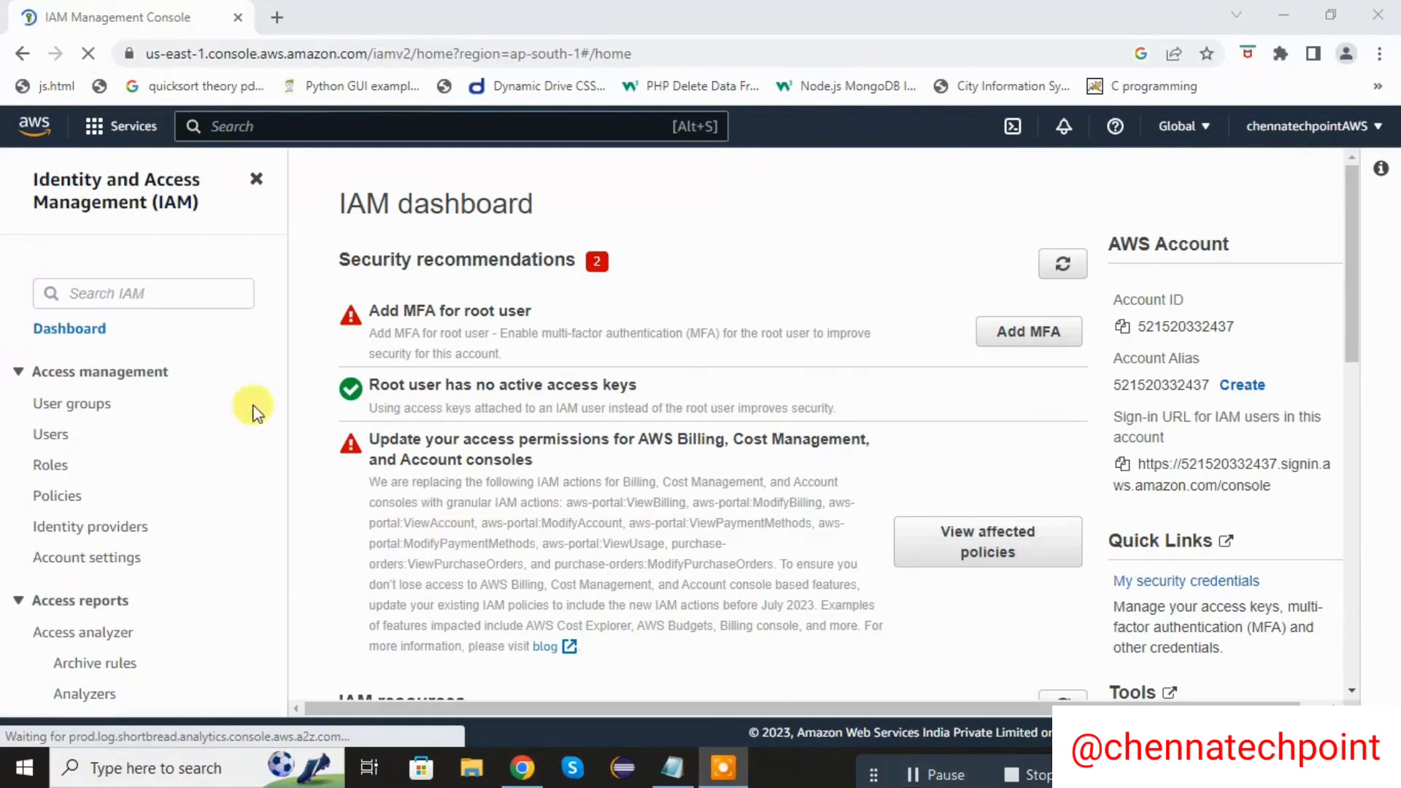
left_click(45, 437)
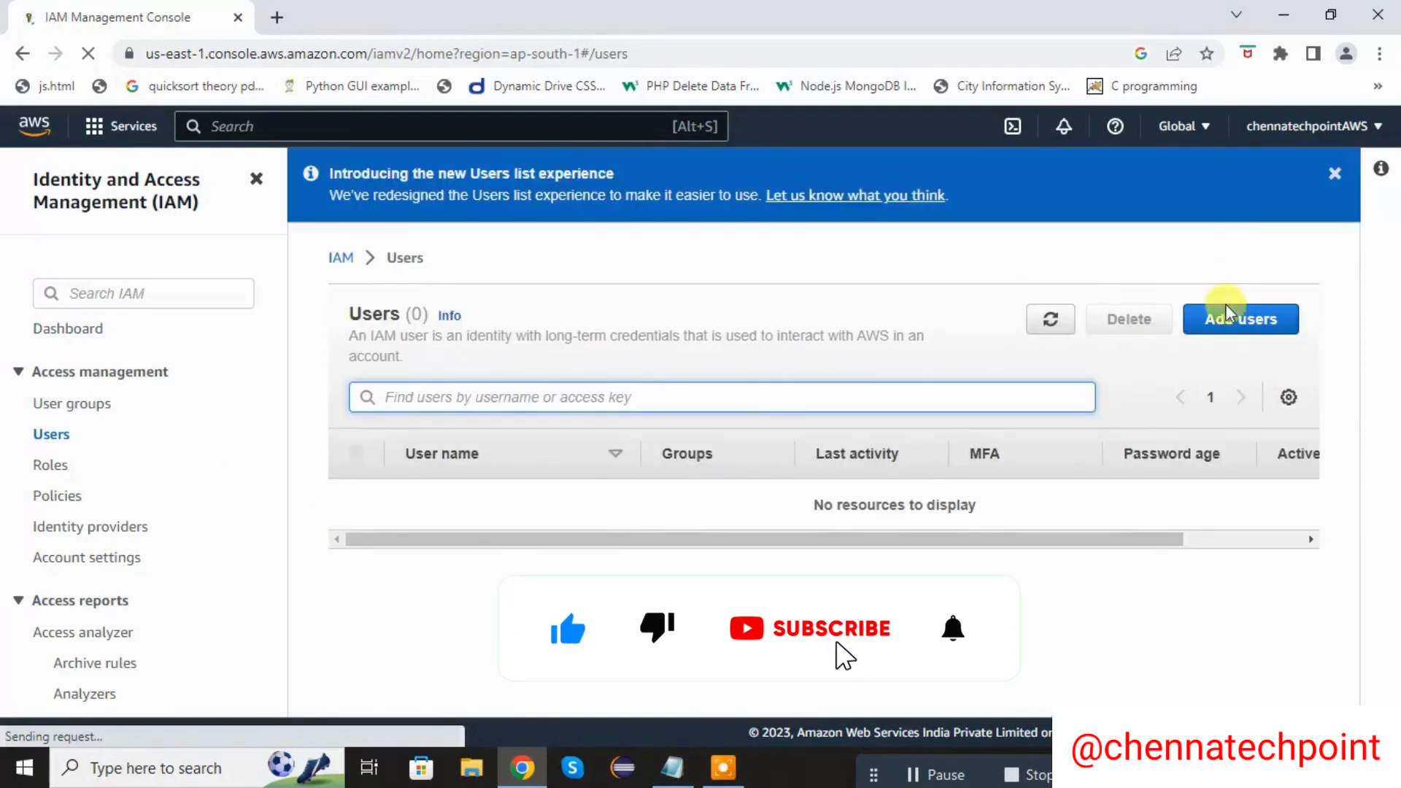
left_click(1232, 321)
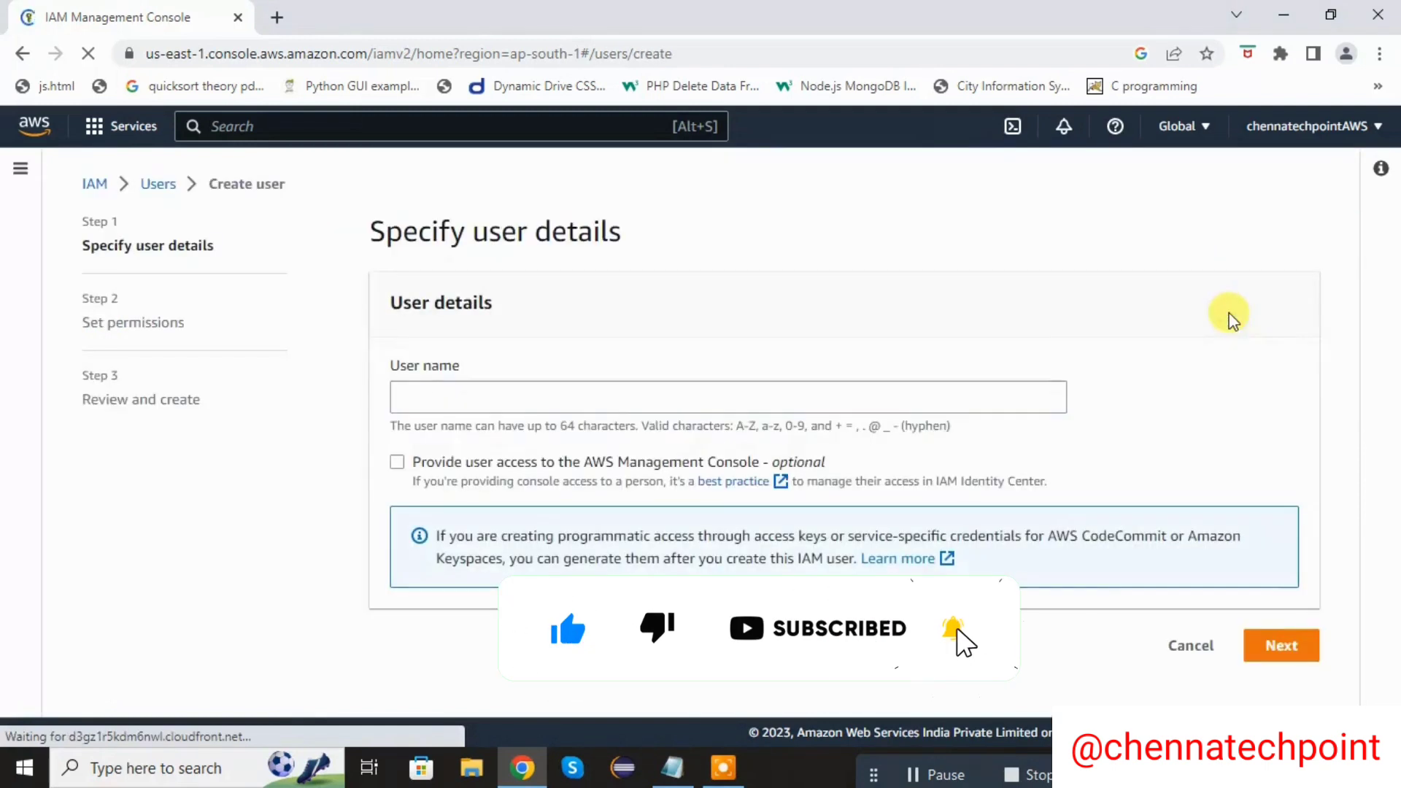
Step: Name the user Chennatechpoint, provide access to the AWS Management Console, and choose to create an IAM user
left_click(637, 393)
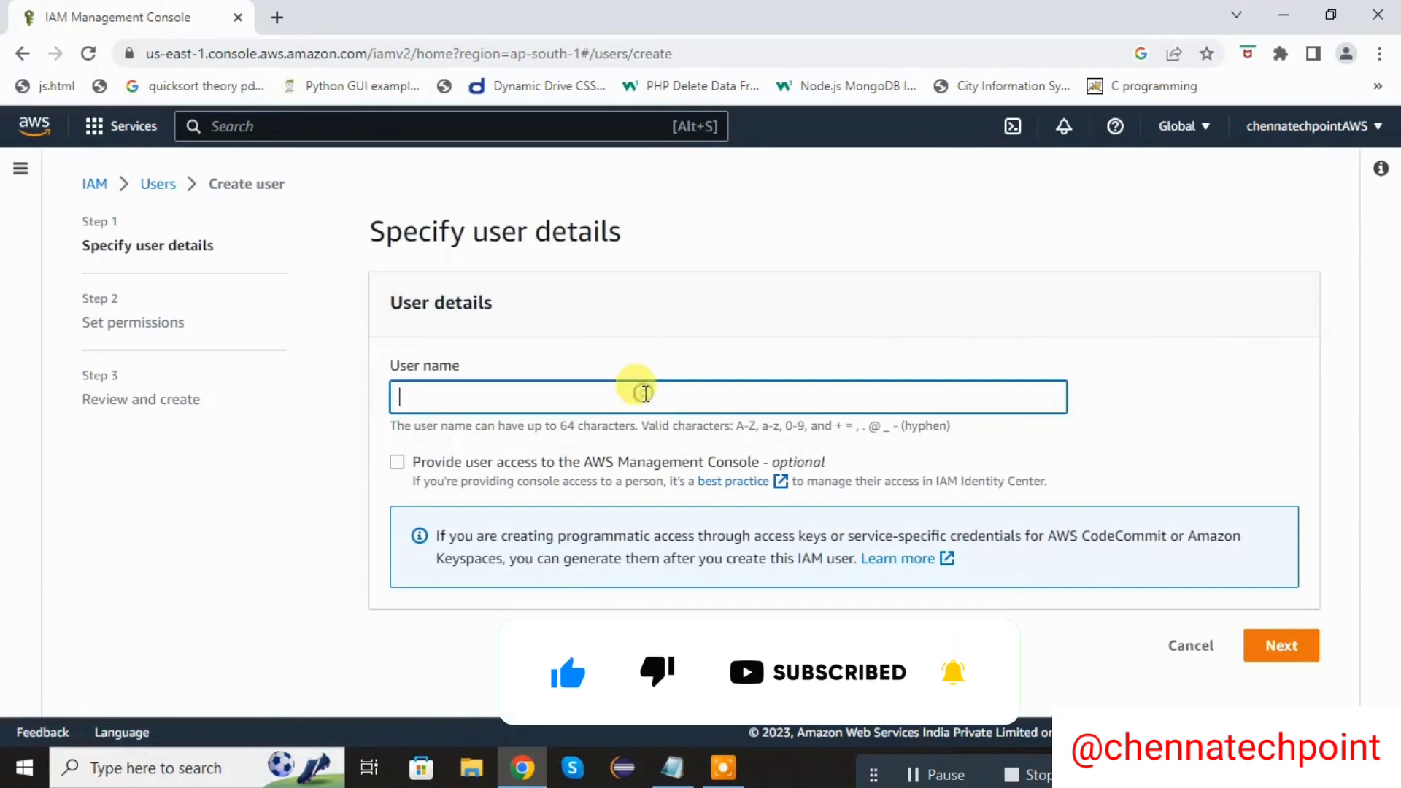
type("Chennatechpoint")
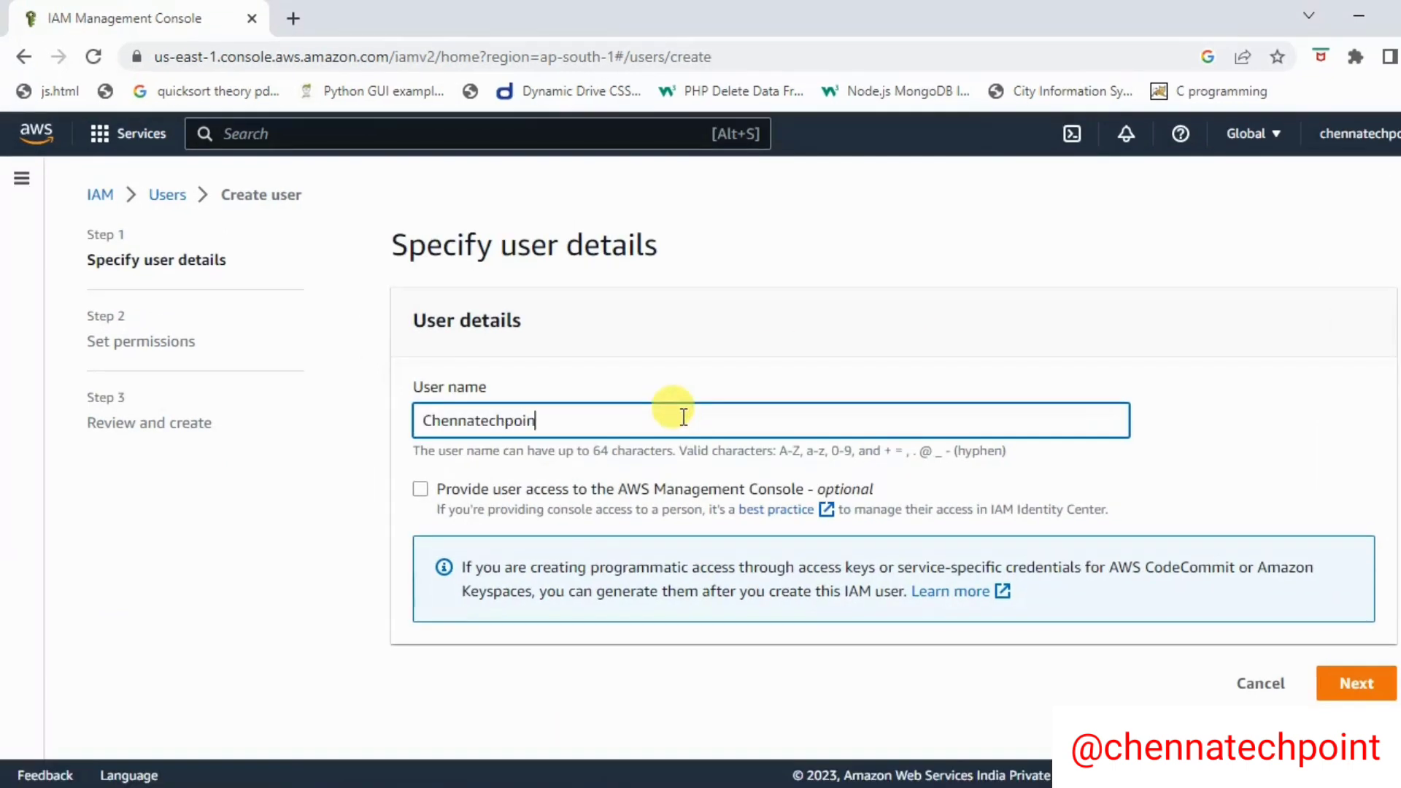
left_click(421, 489)
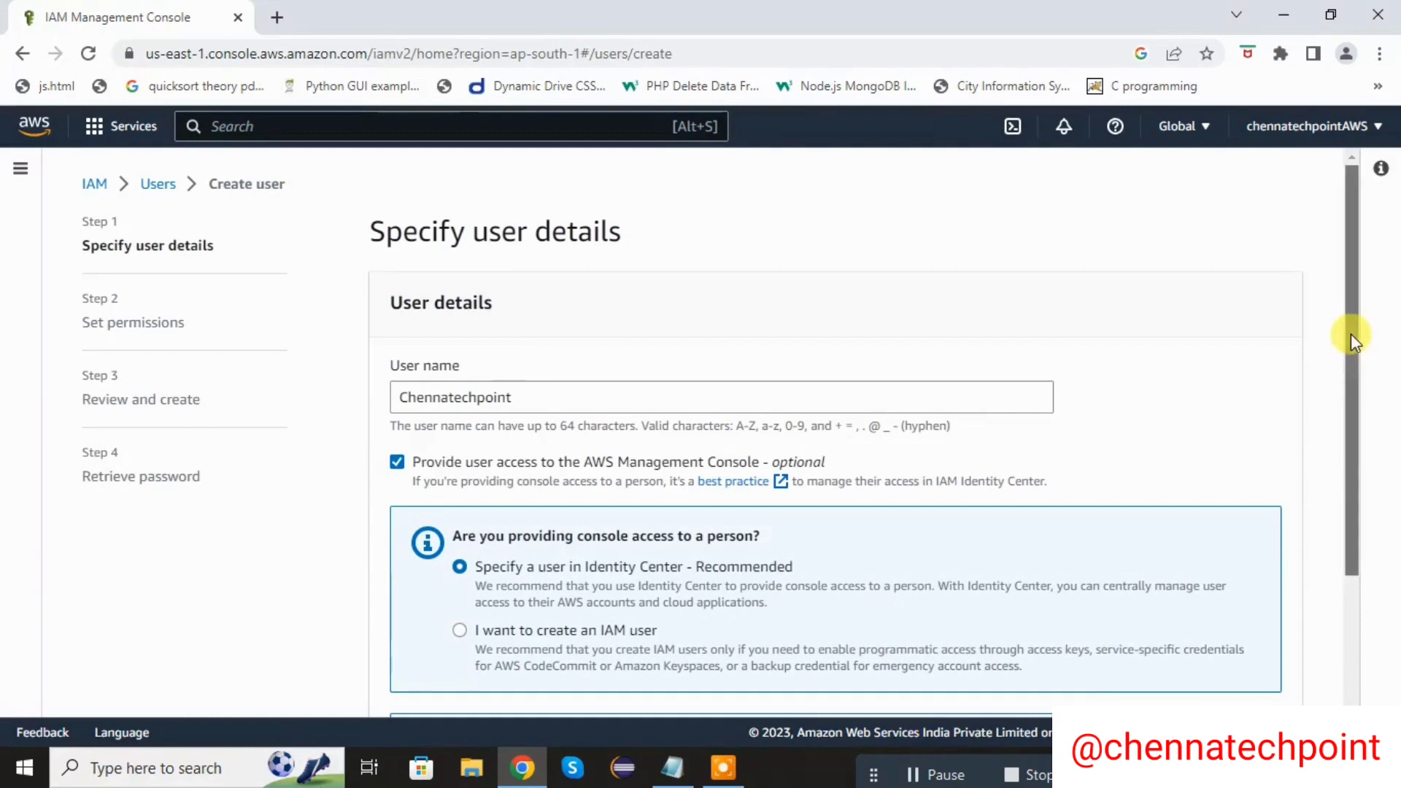
left_click_drag(1351, 334, 1352, 463)
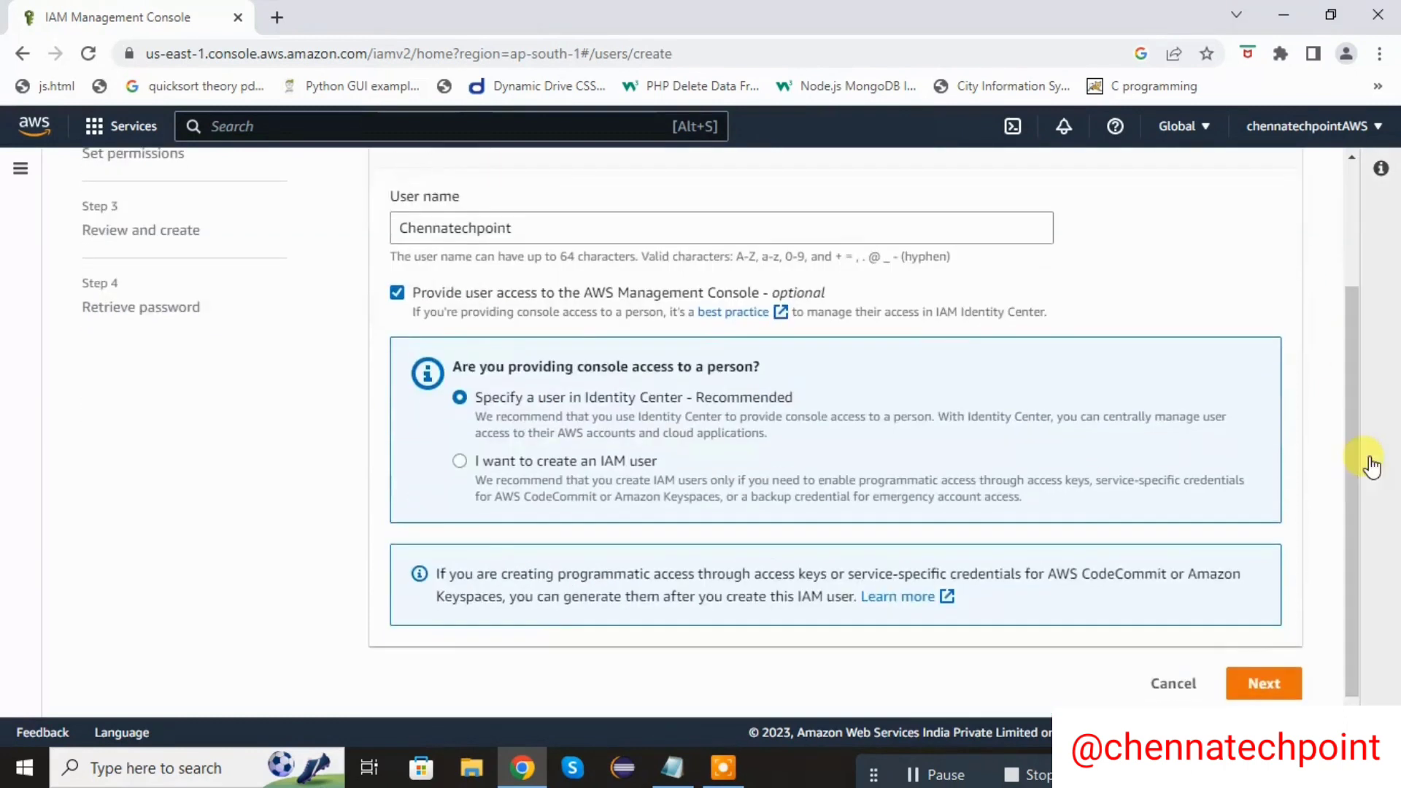
left_click(459, 462)
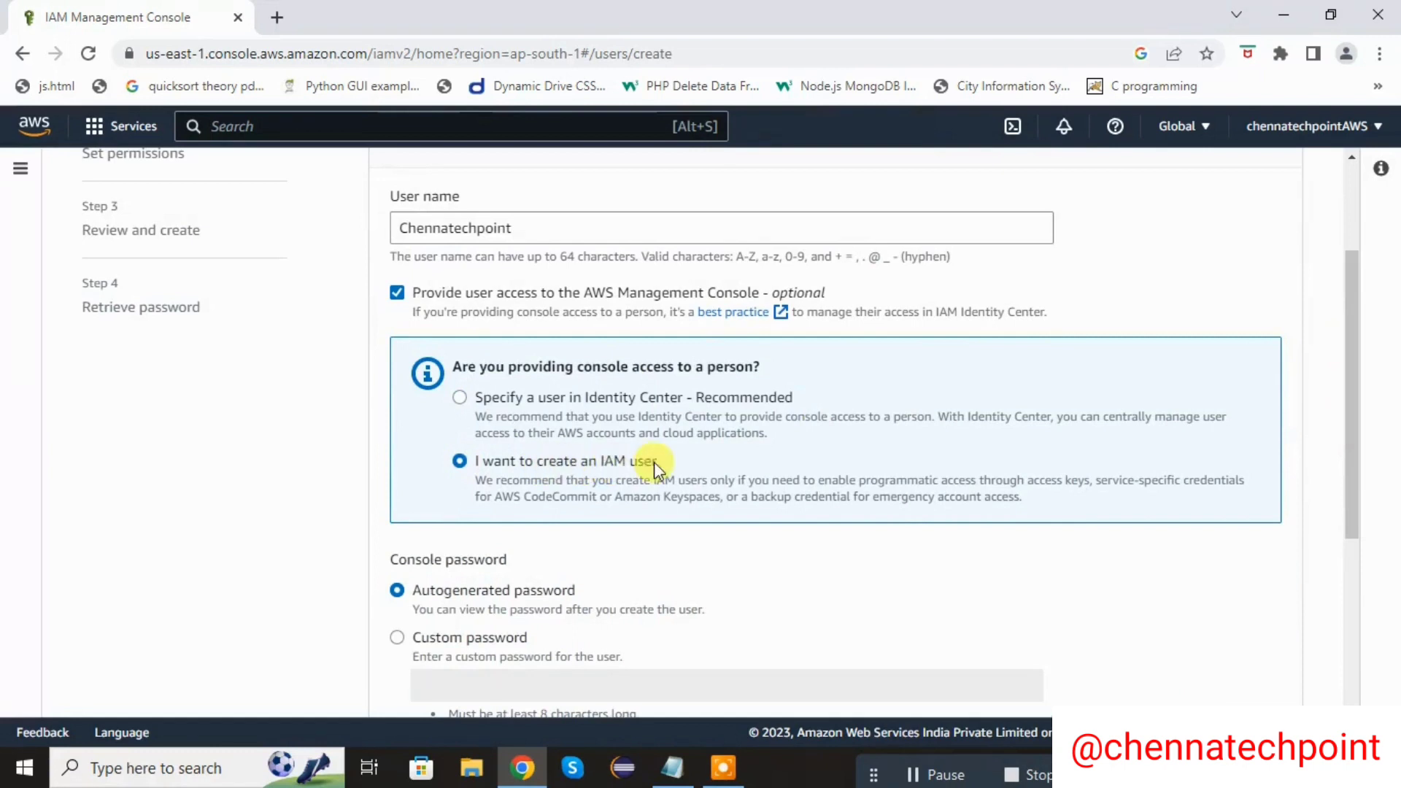
Step: Choose a custom console password for the user and enter the password
left_click_drag(1351, 333, 1375, 409)
scroll(1375, 409, "down", 2)
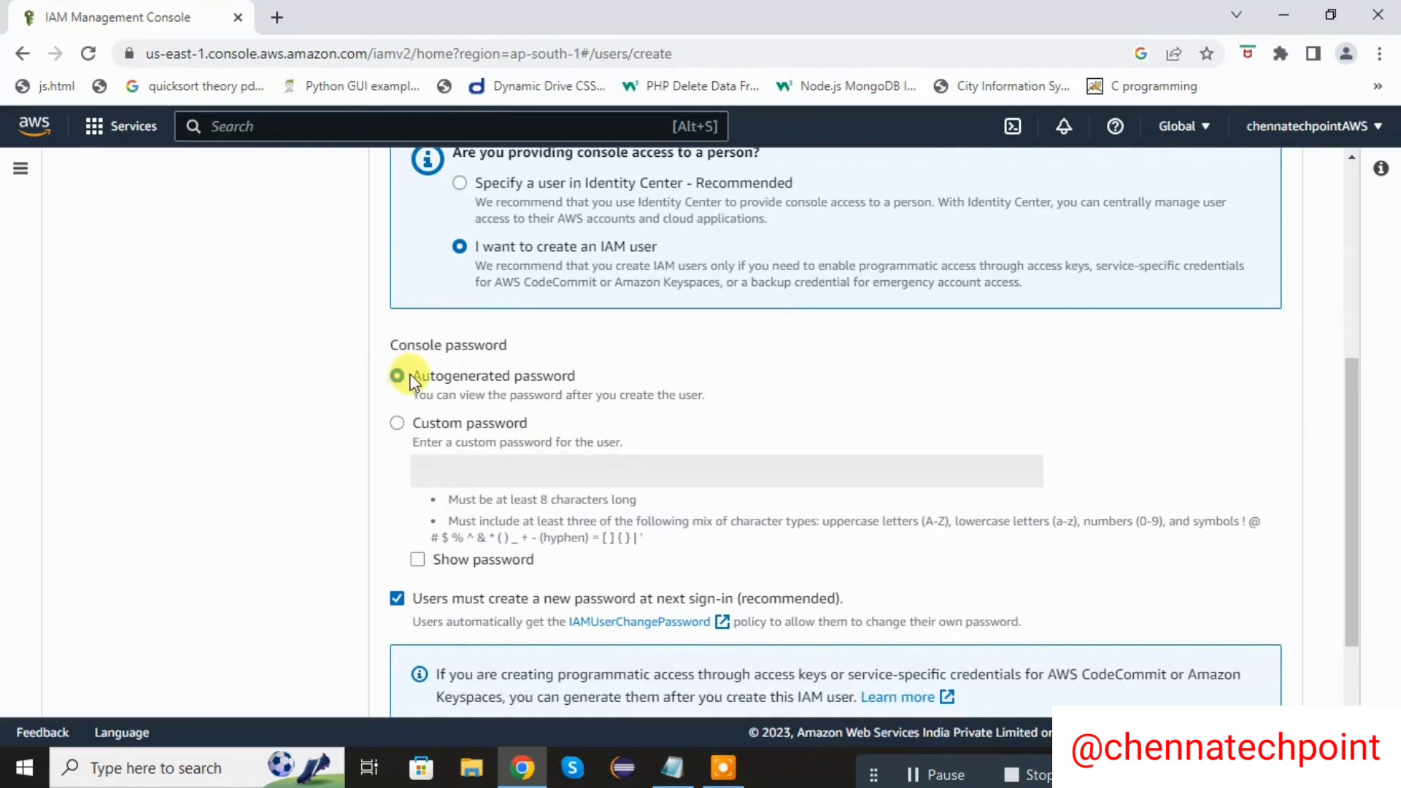
left_click(395, 423)
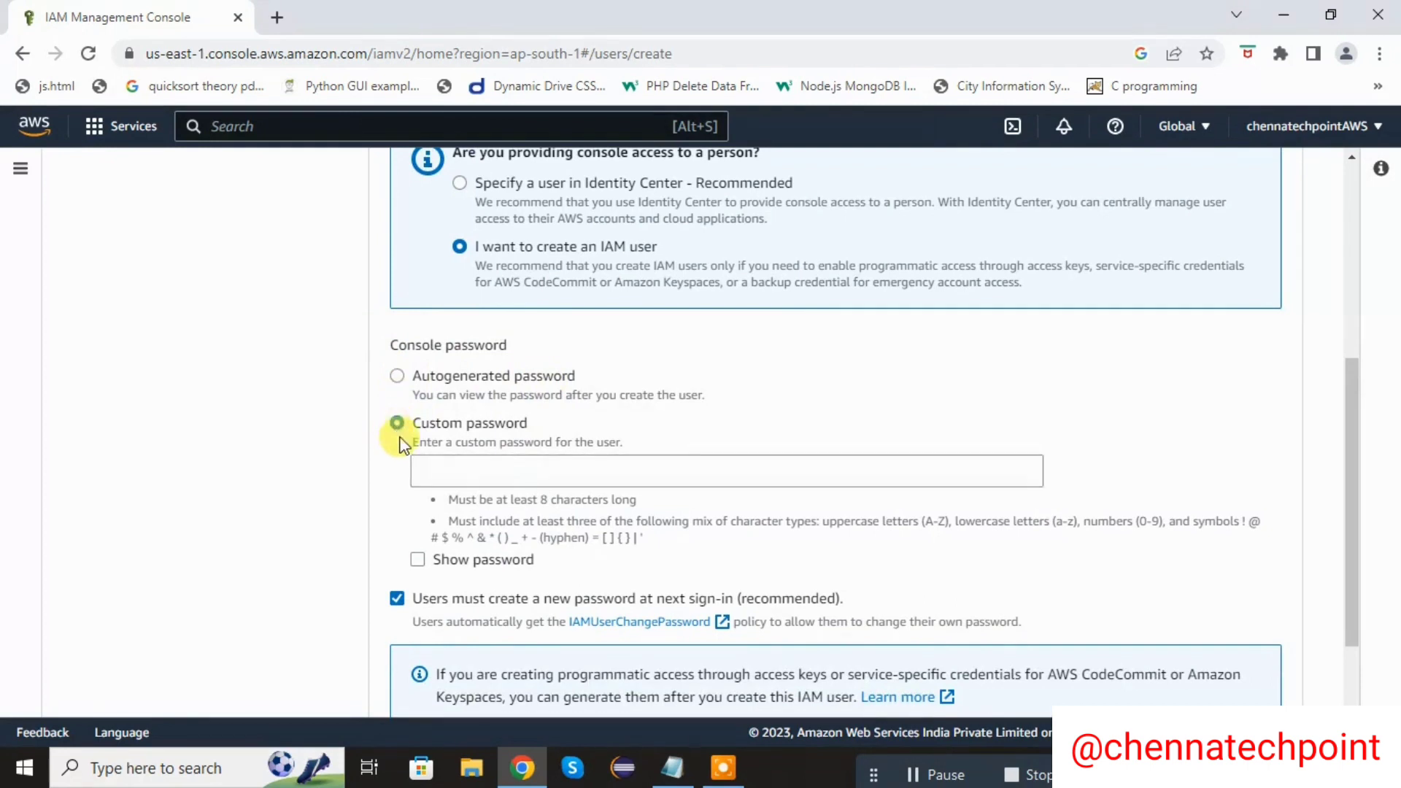
left_click(442, 470)
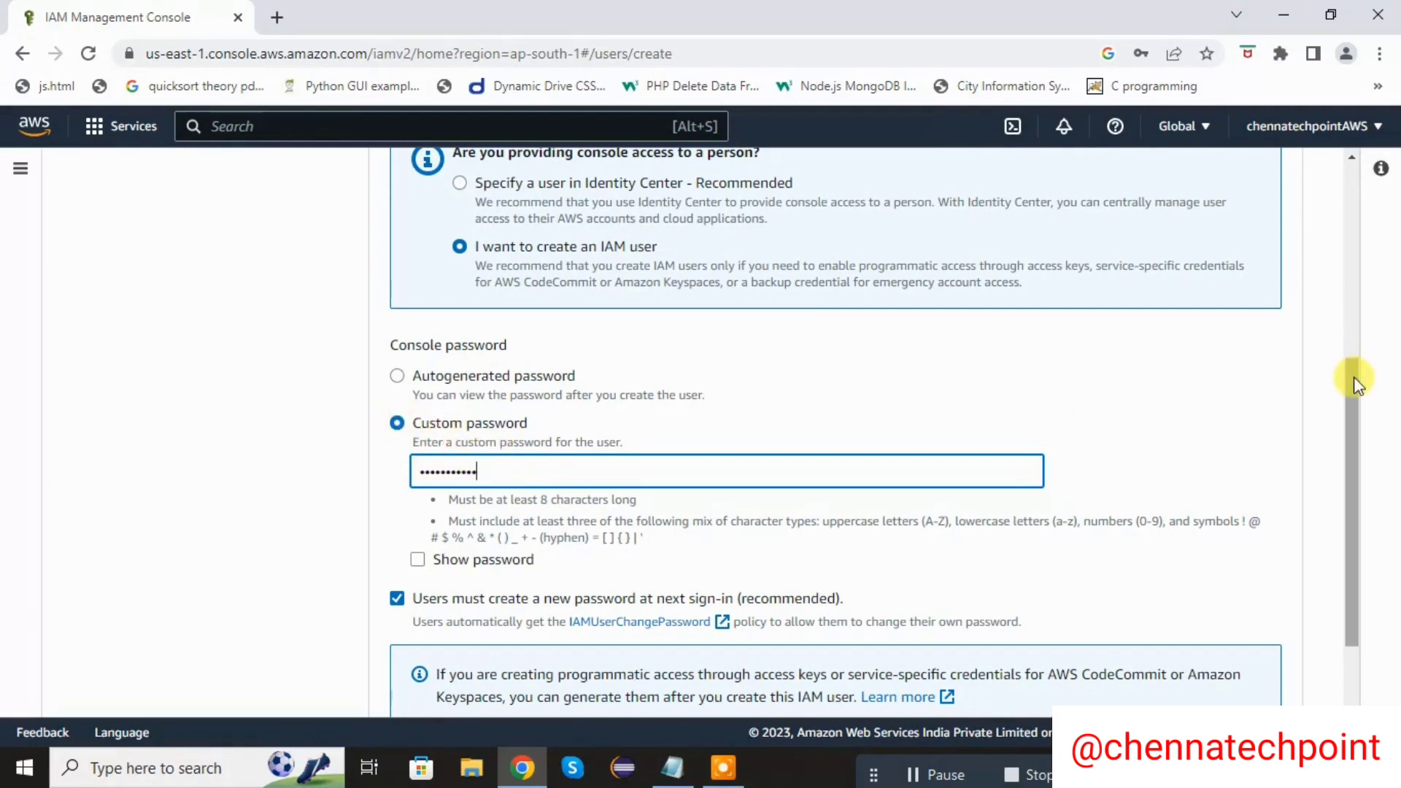
Step: Remove the requirement to create a new password at next sign-in and proceed to setting permissions
left_click_drag(1355, 376, 1370, 501)
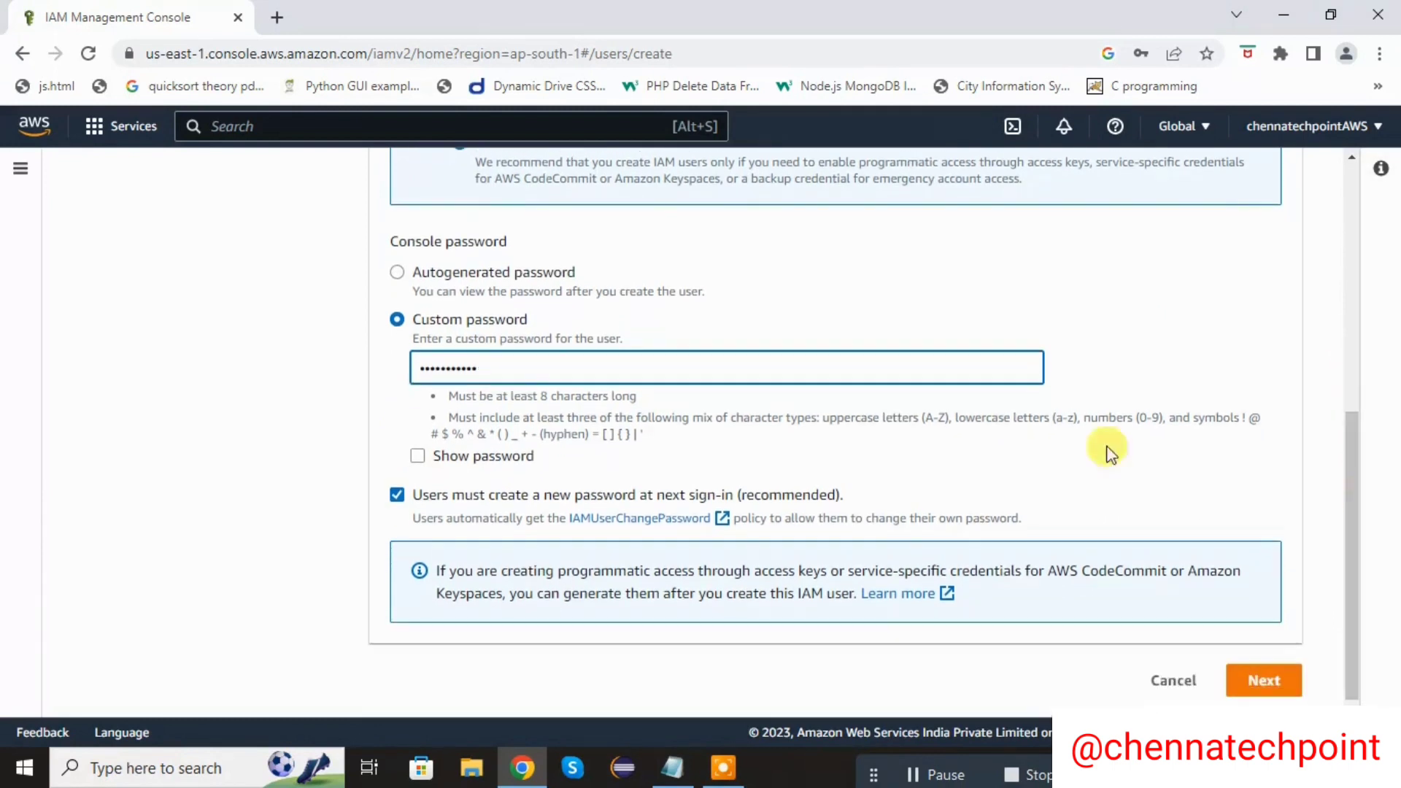
left_click(397, 498)
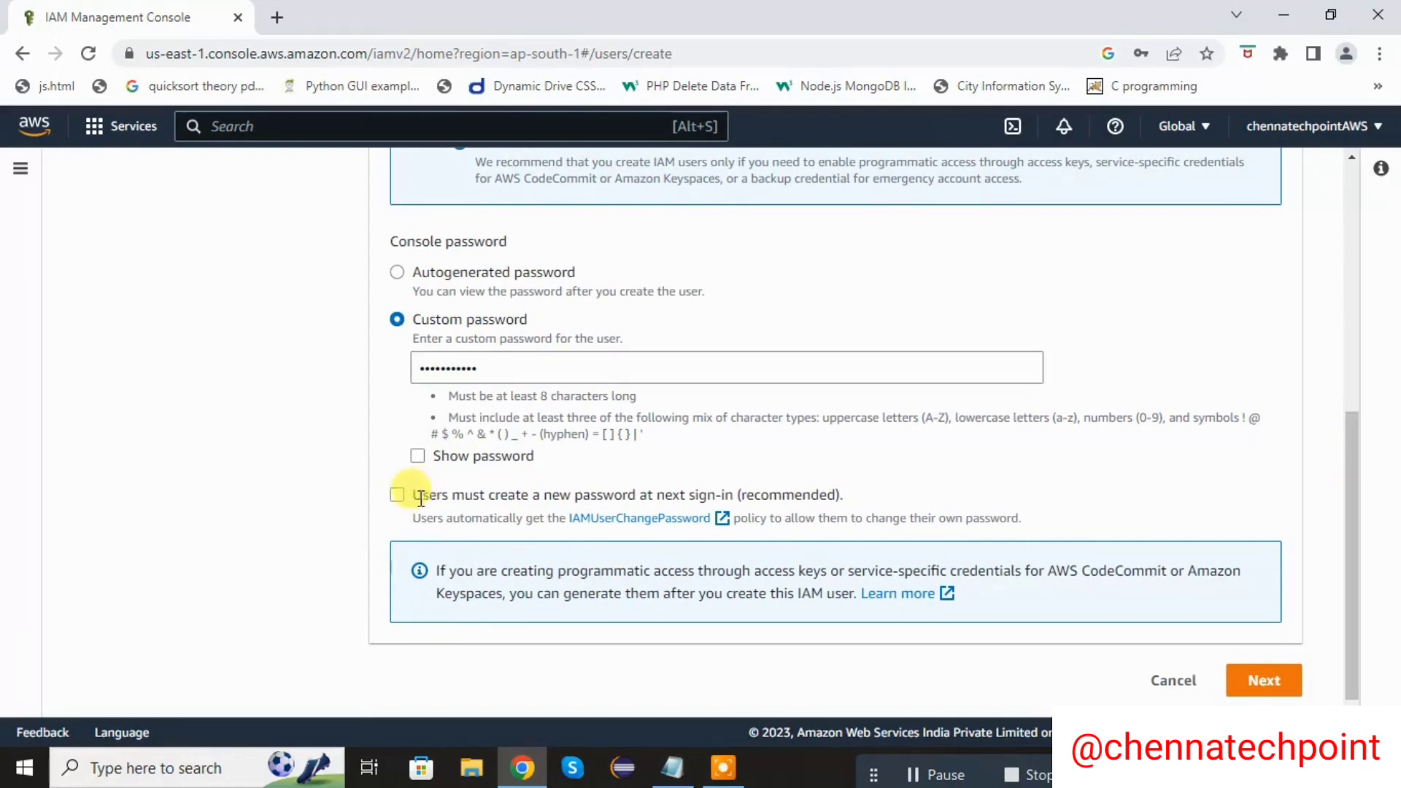
left_click_drag(418, 497, 624, 501)
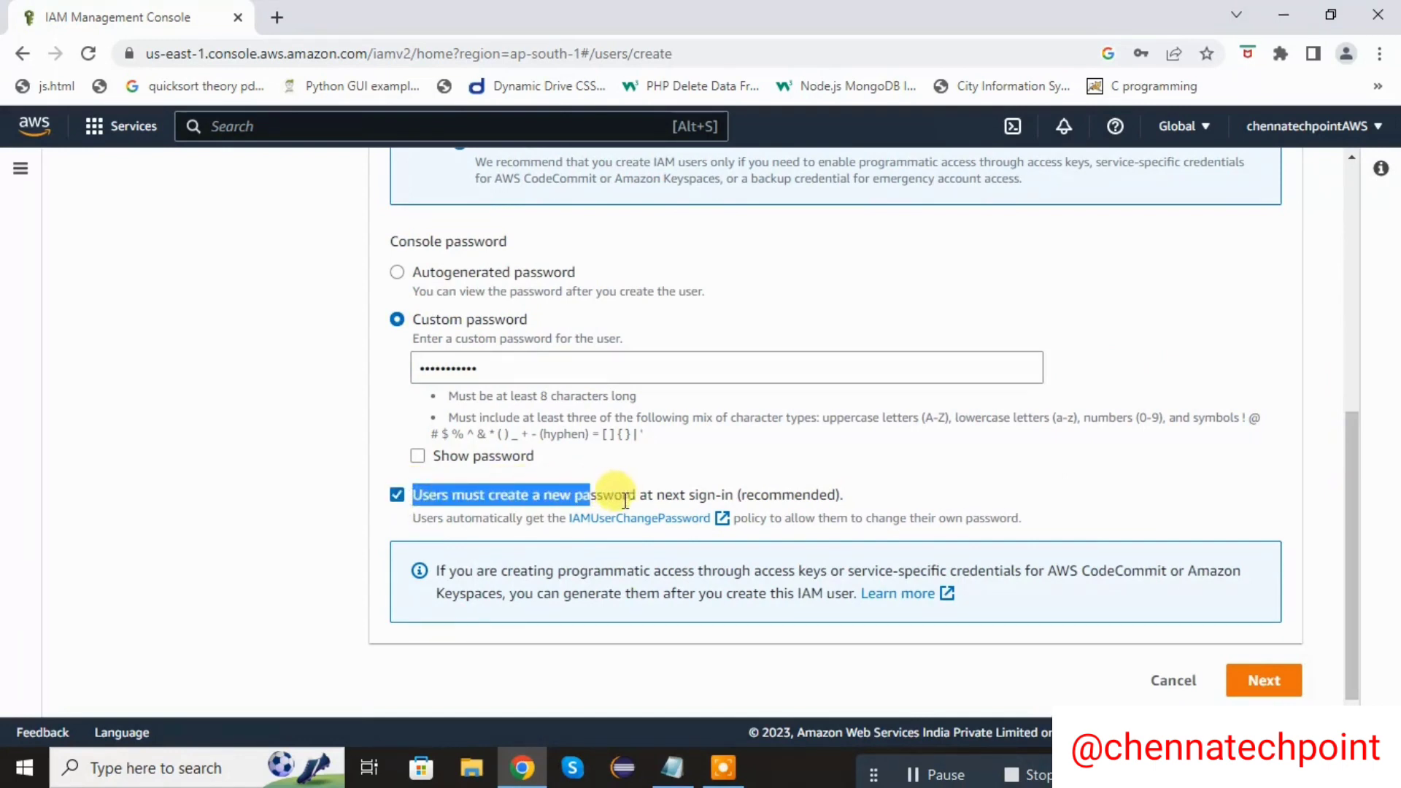
left_click(395, 496)
left_click(1253, 679)
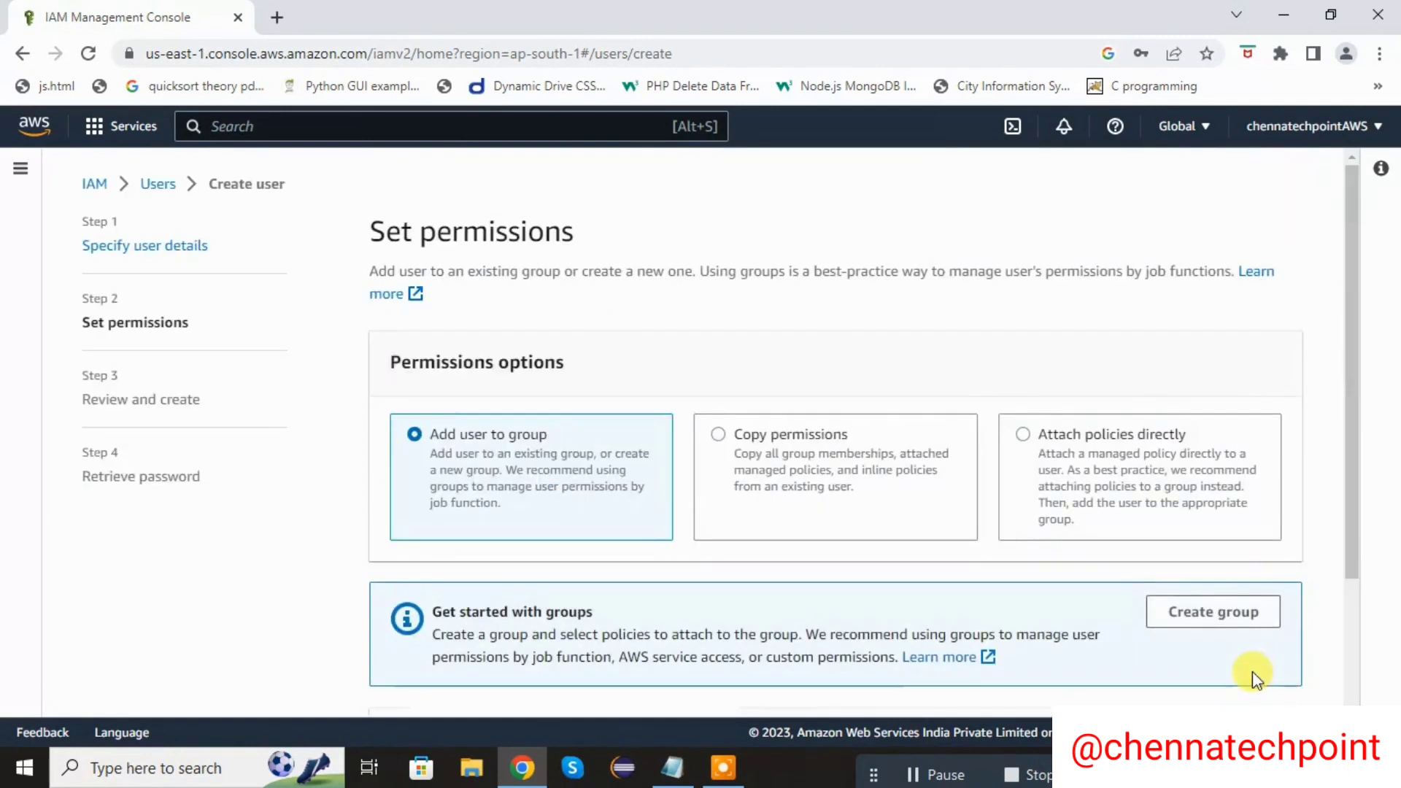
Step: Create a user group named Admin with the AdministratorAccess policy attached and dismiss the notification
left_click_drag(1354, 365, 1362, 441)
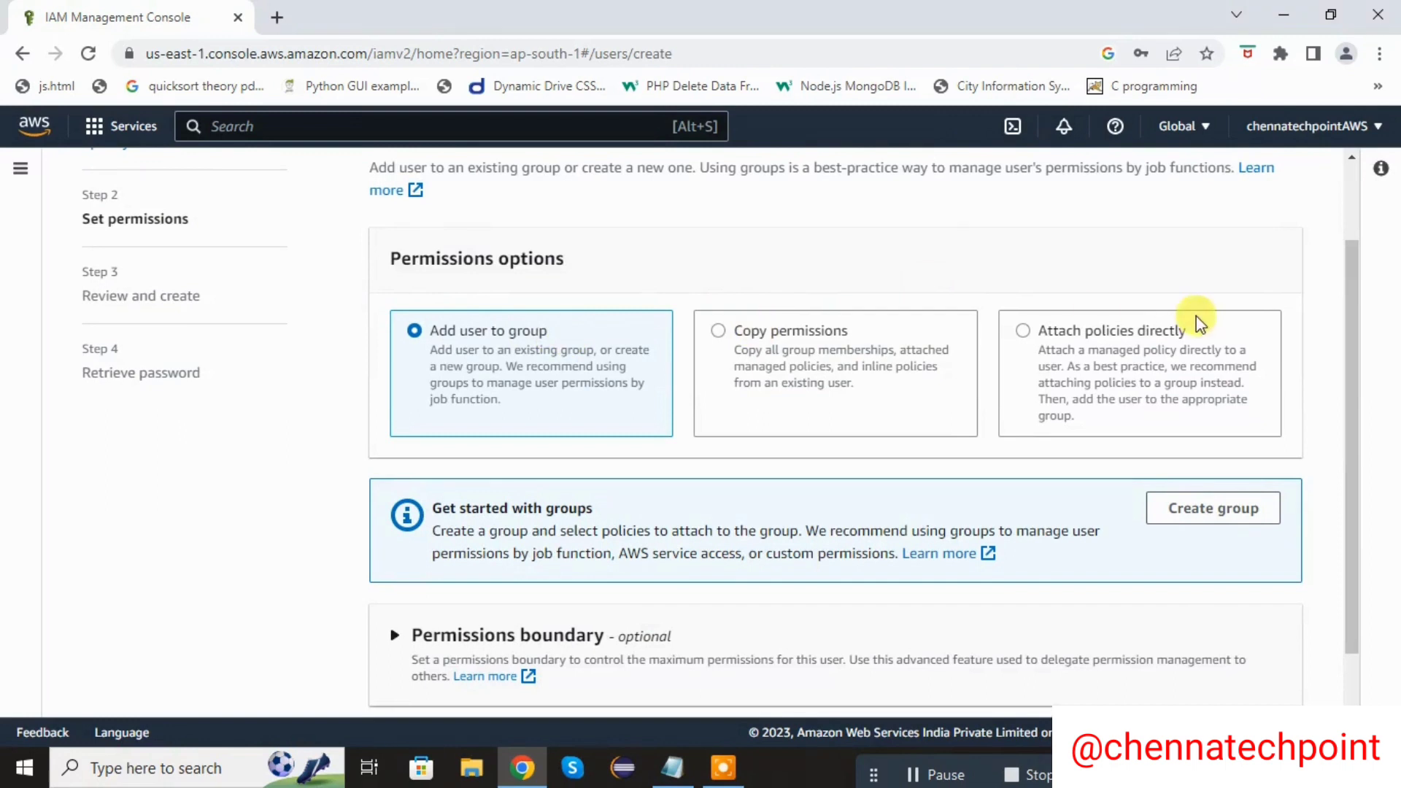
left_click_drag(1355, 295, 1356, 332)
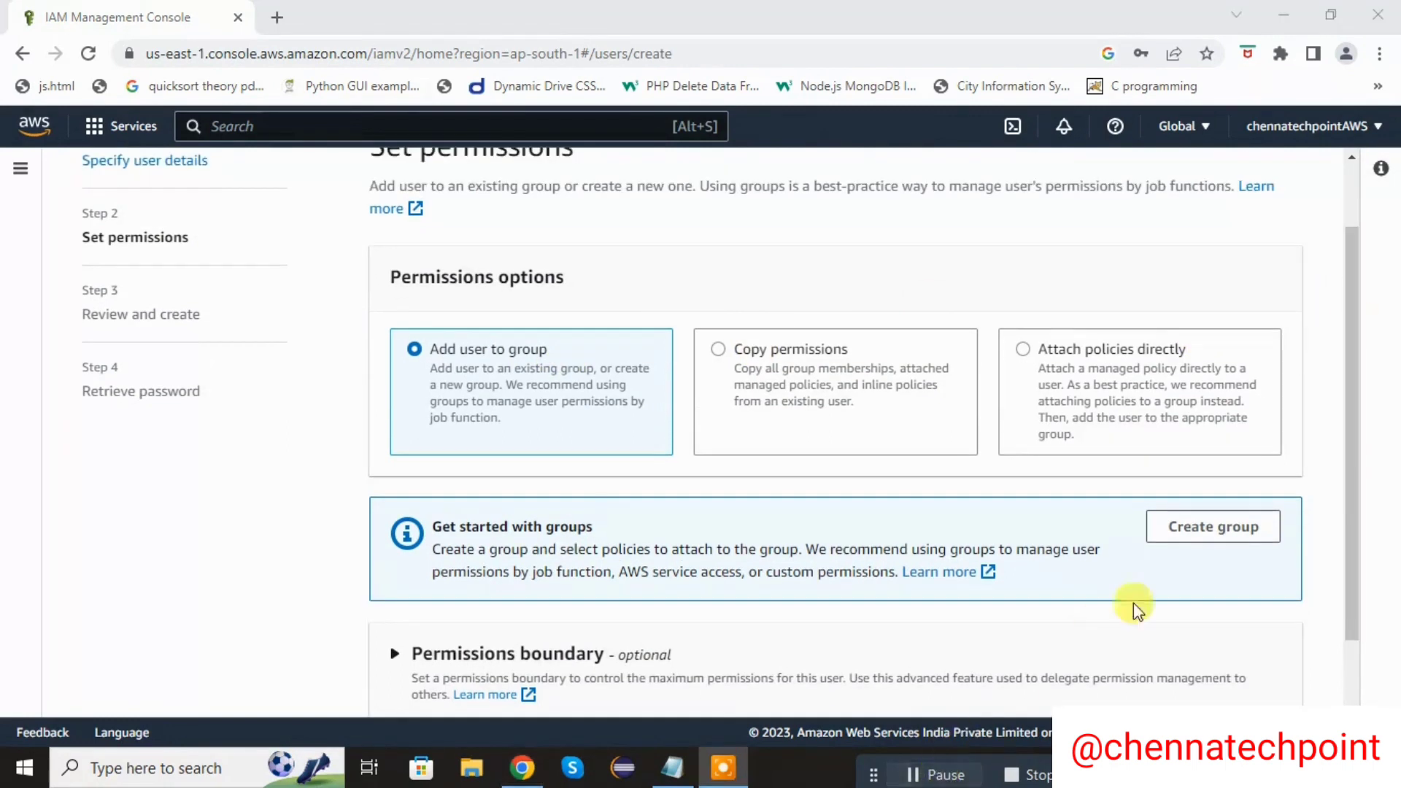
left_click(1254, 537)
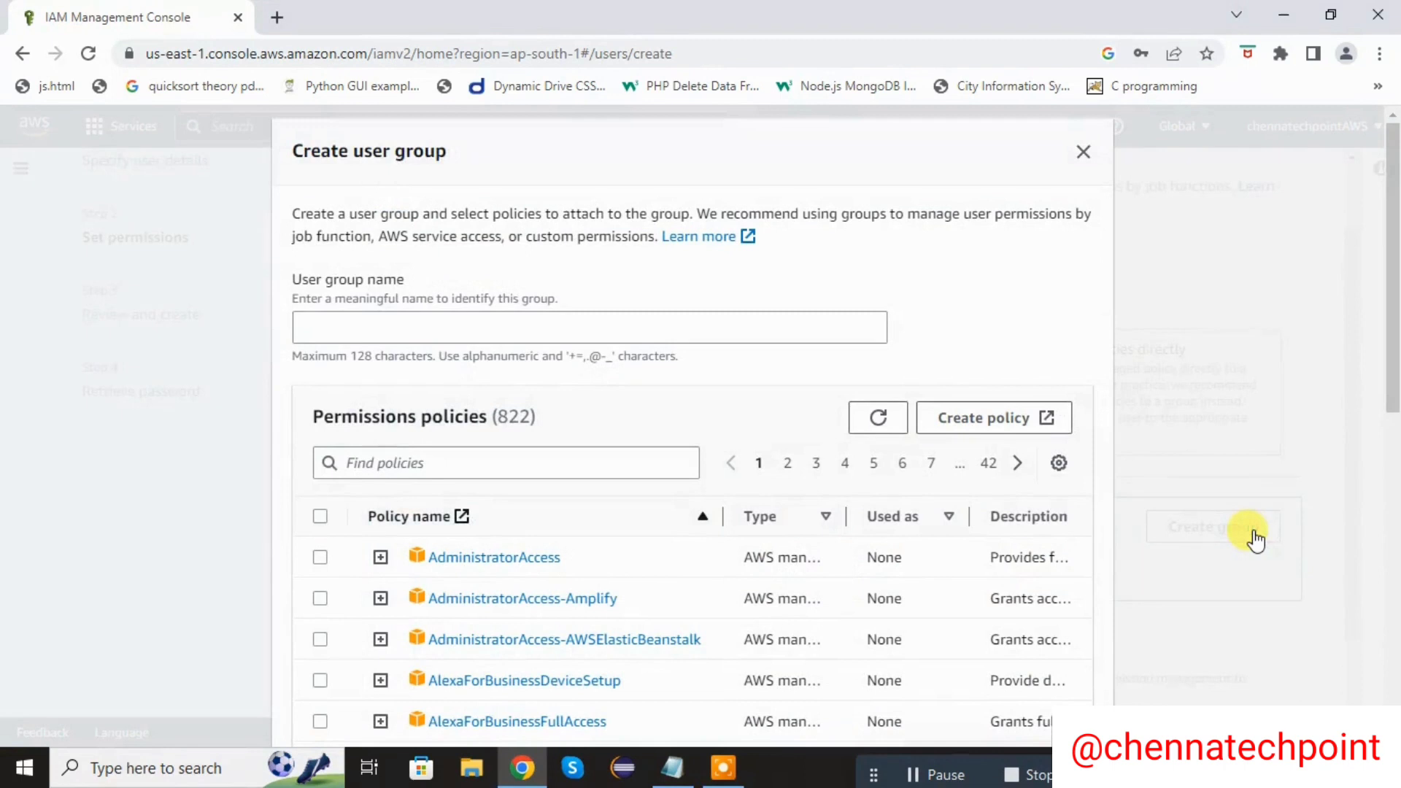
left_click(465, 332)
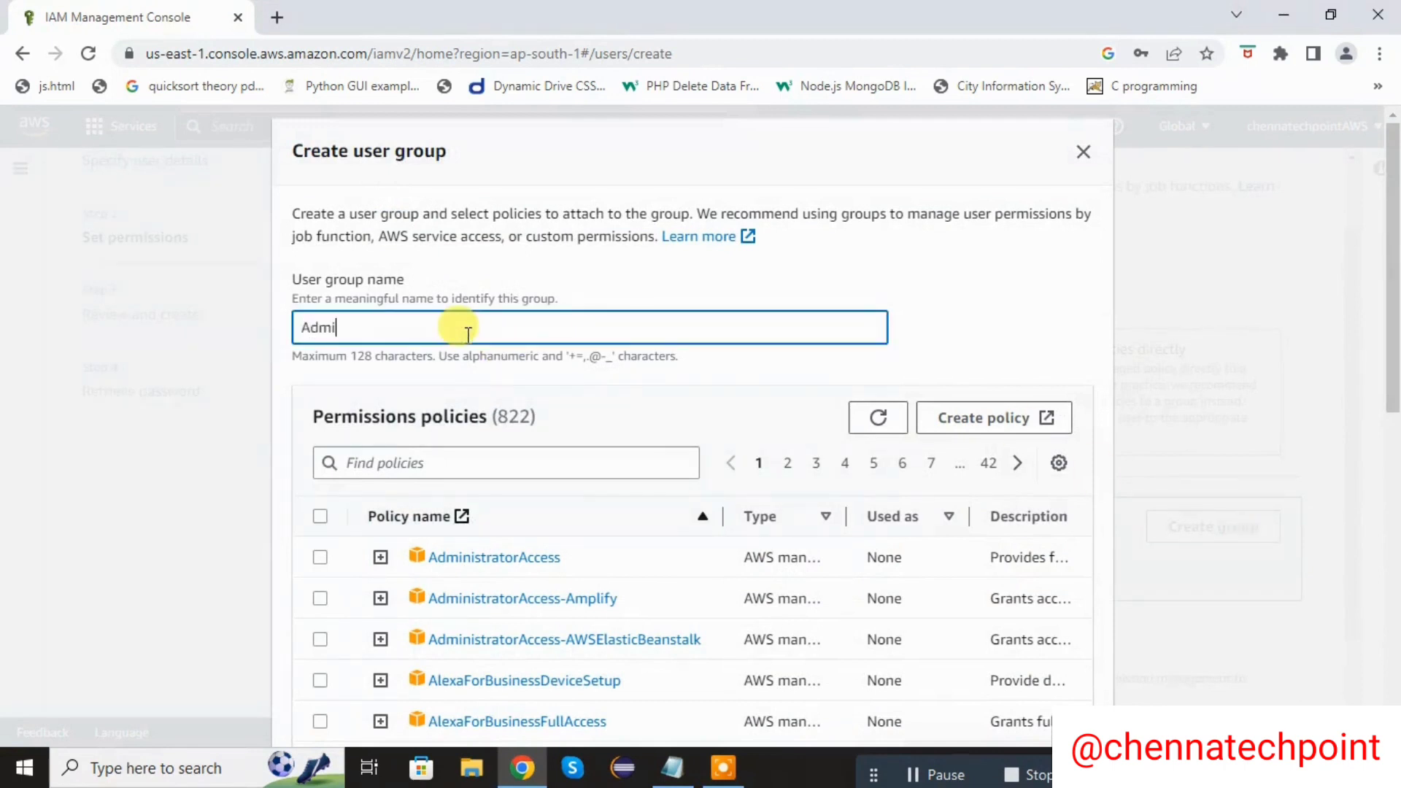
left_click(320, 559)
scroll(319, 560, "down", 1)
left_click_drag(1394, 270, 1394, 573)
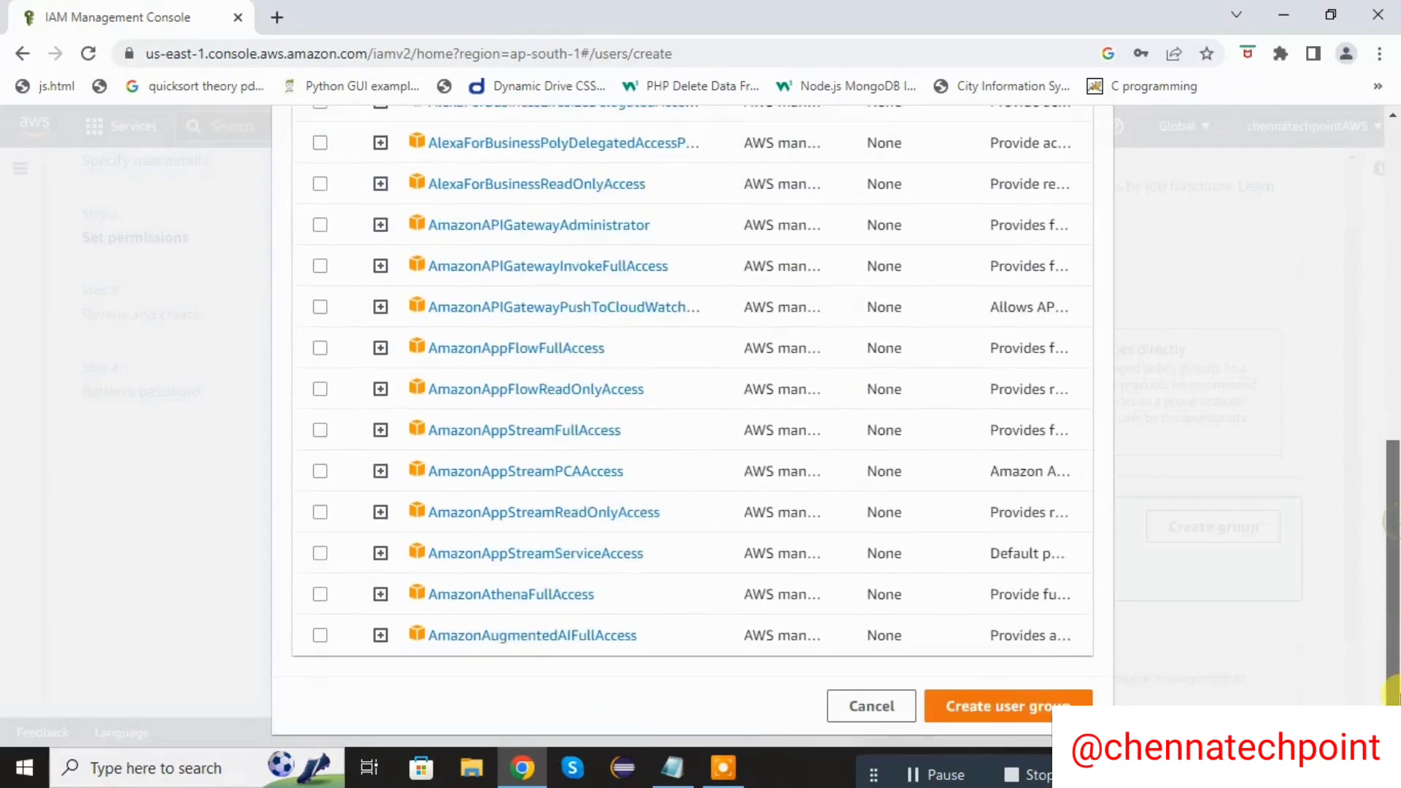
left_click(1003, 712)
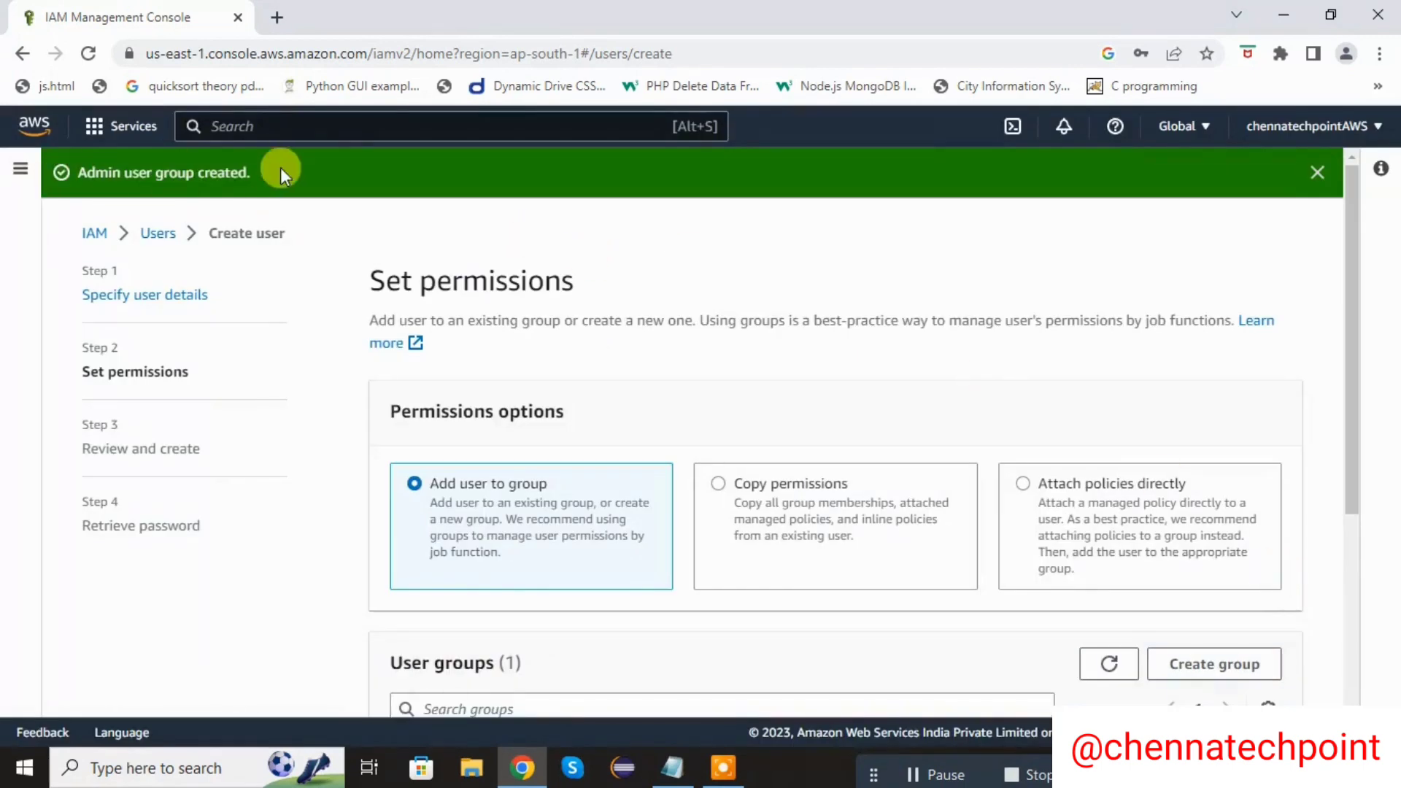
left_click(1318, 173)
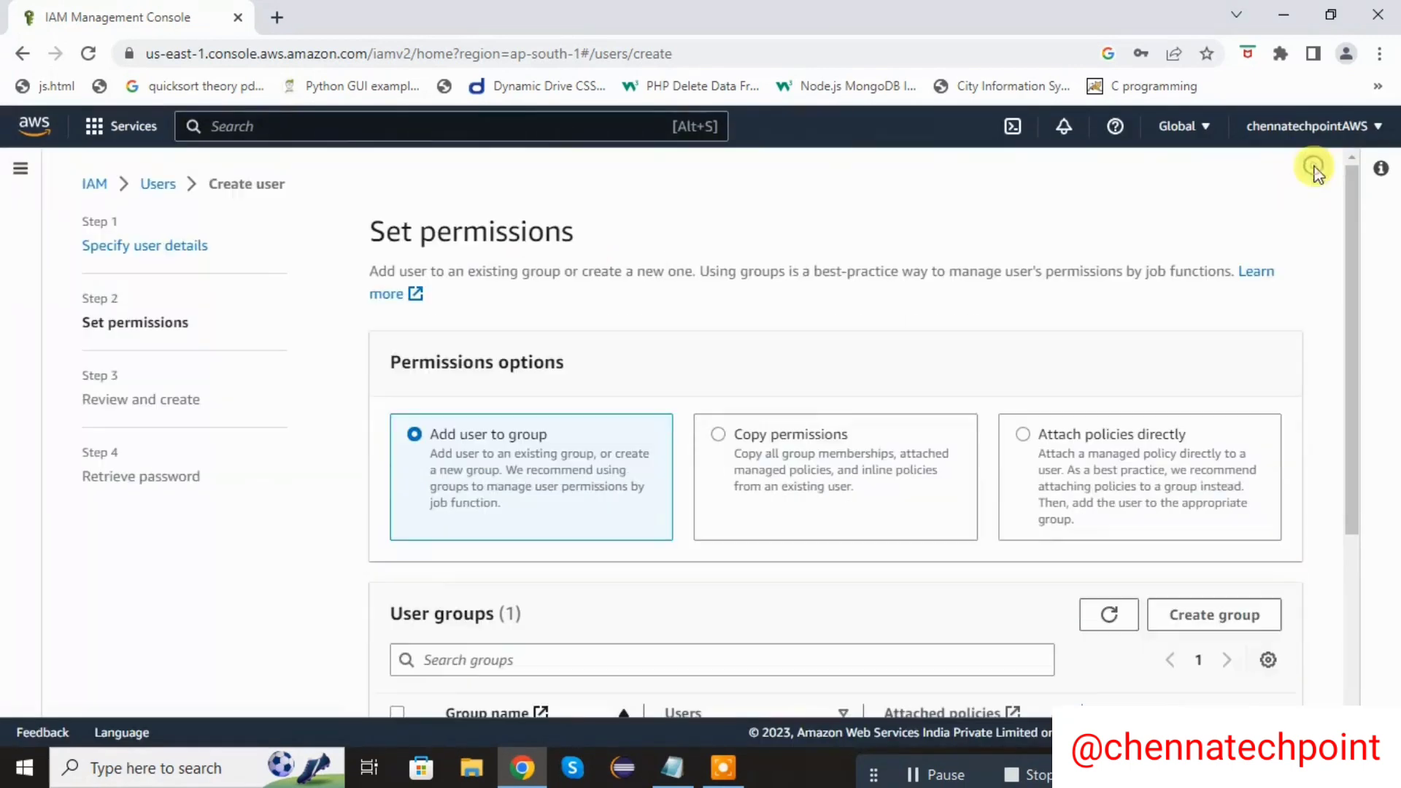
Step: Expand the optional permissions boundary settings and proceed to the review without setting a boundary
left_click_drag(1352, 211, 1387, 496)
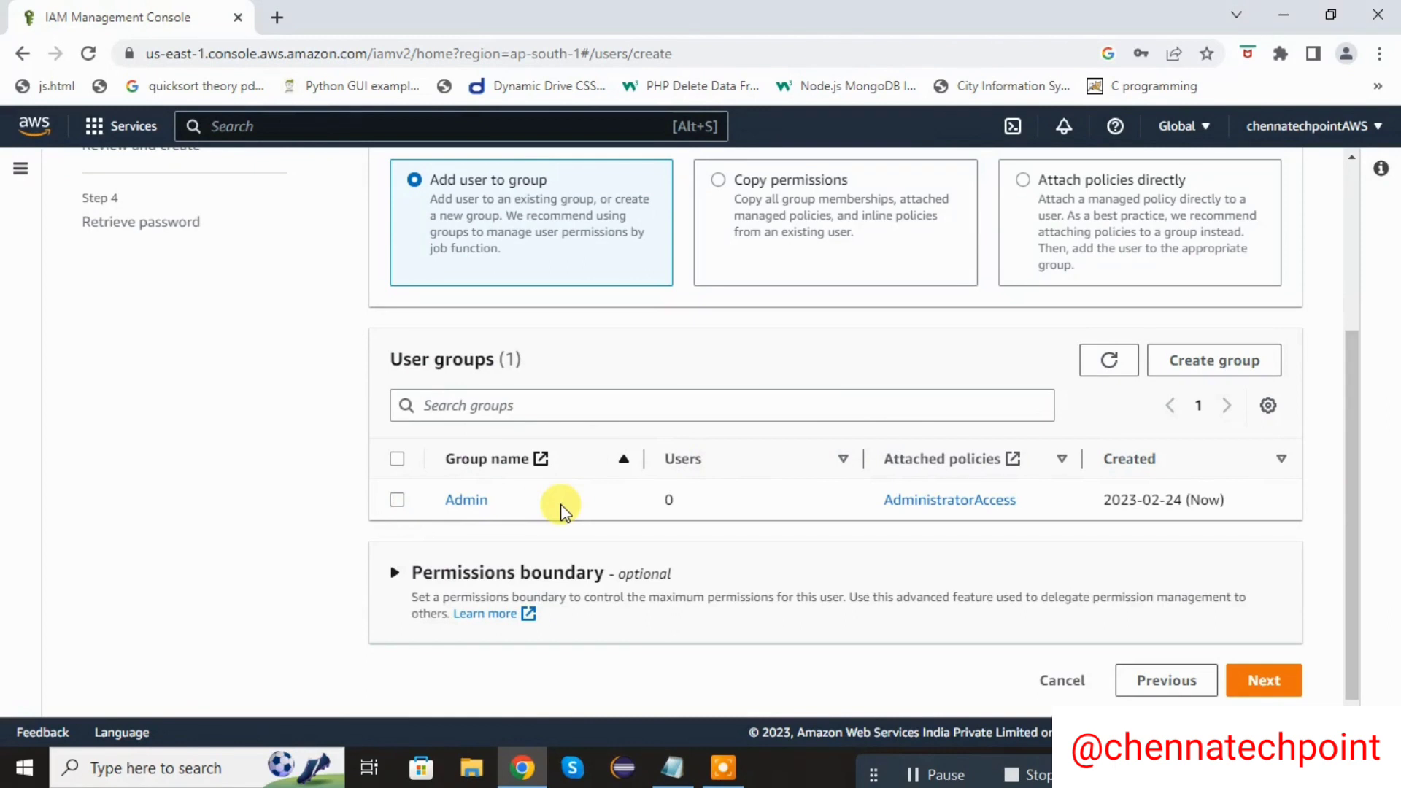
left_click(394, 575)
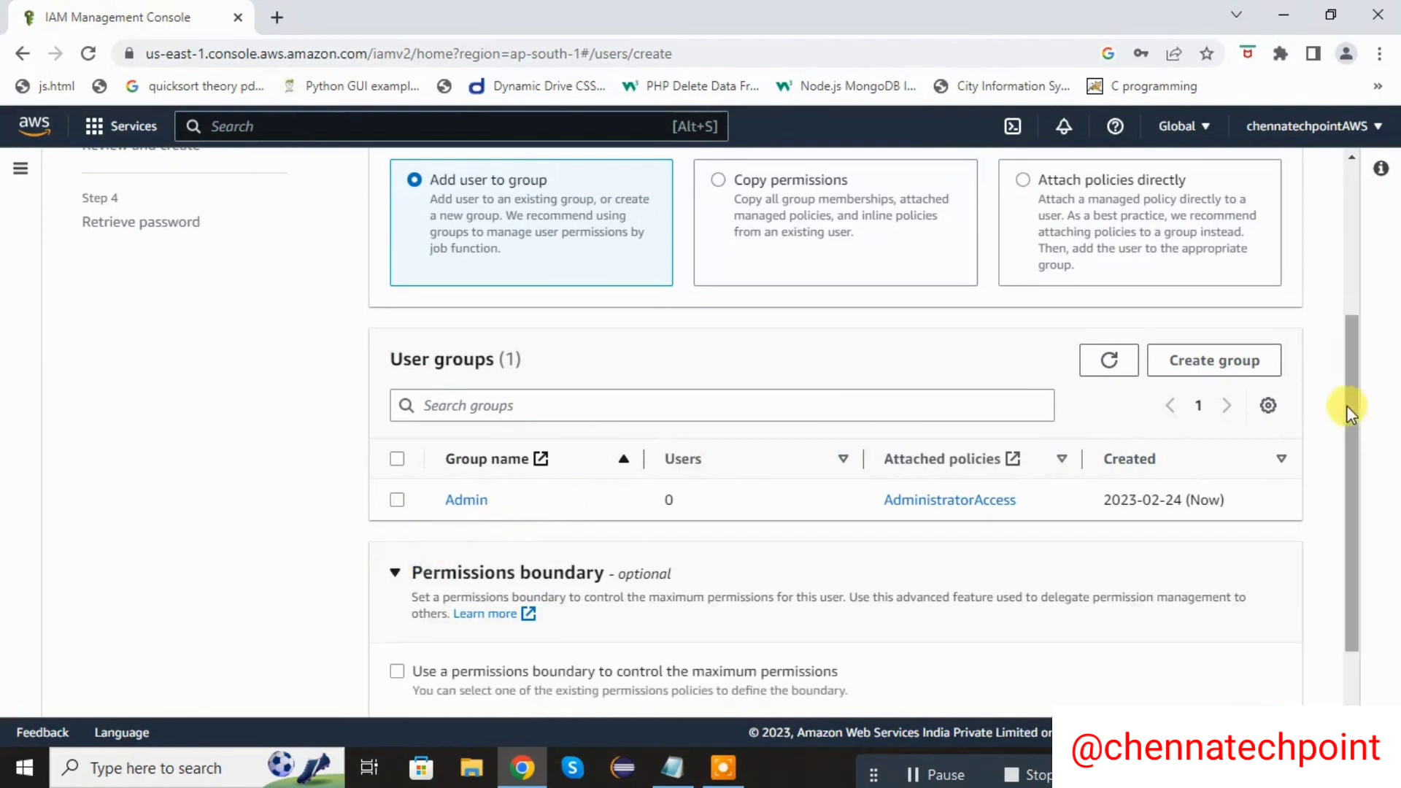
left_click_drag(1348, 412, 1379, 547)
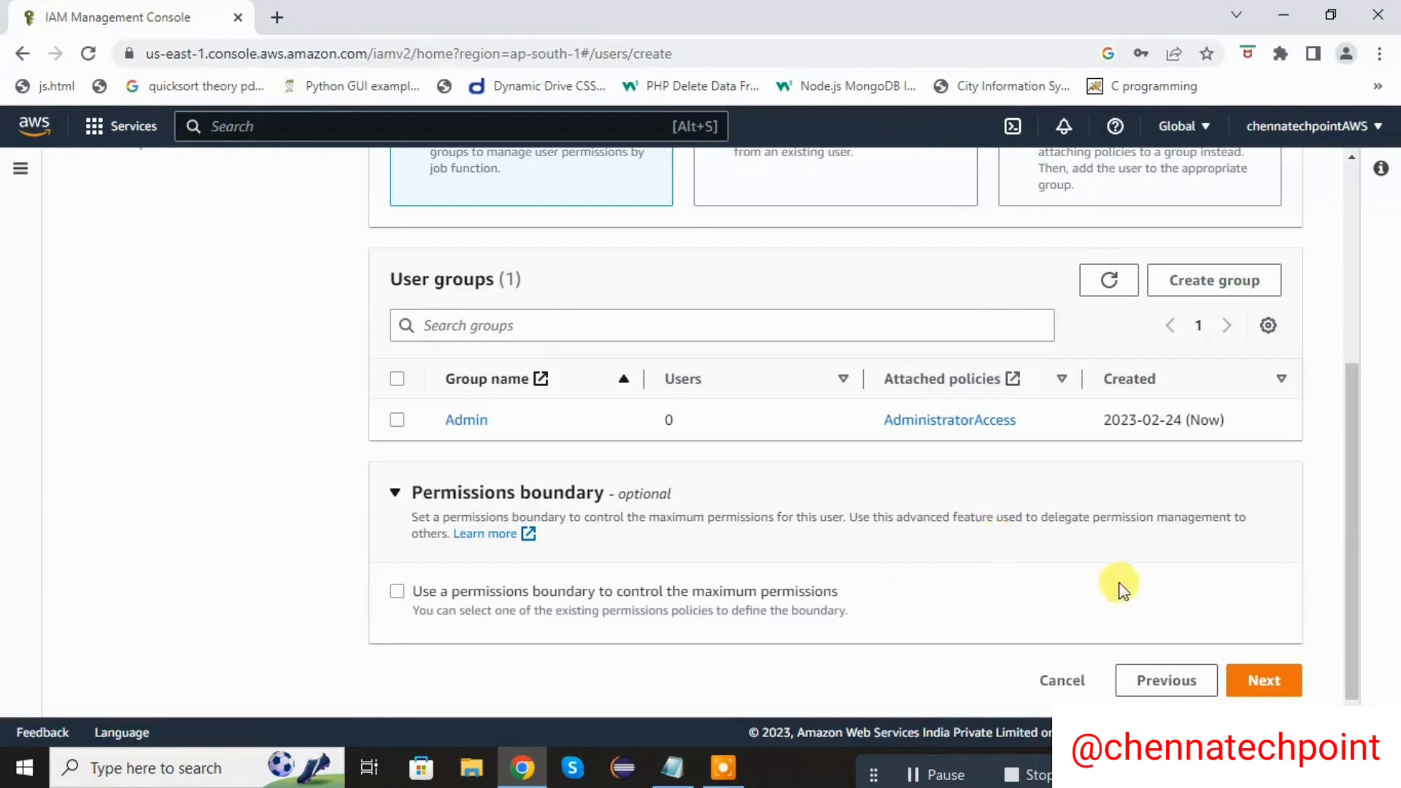
left_click(1270, 681)
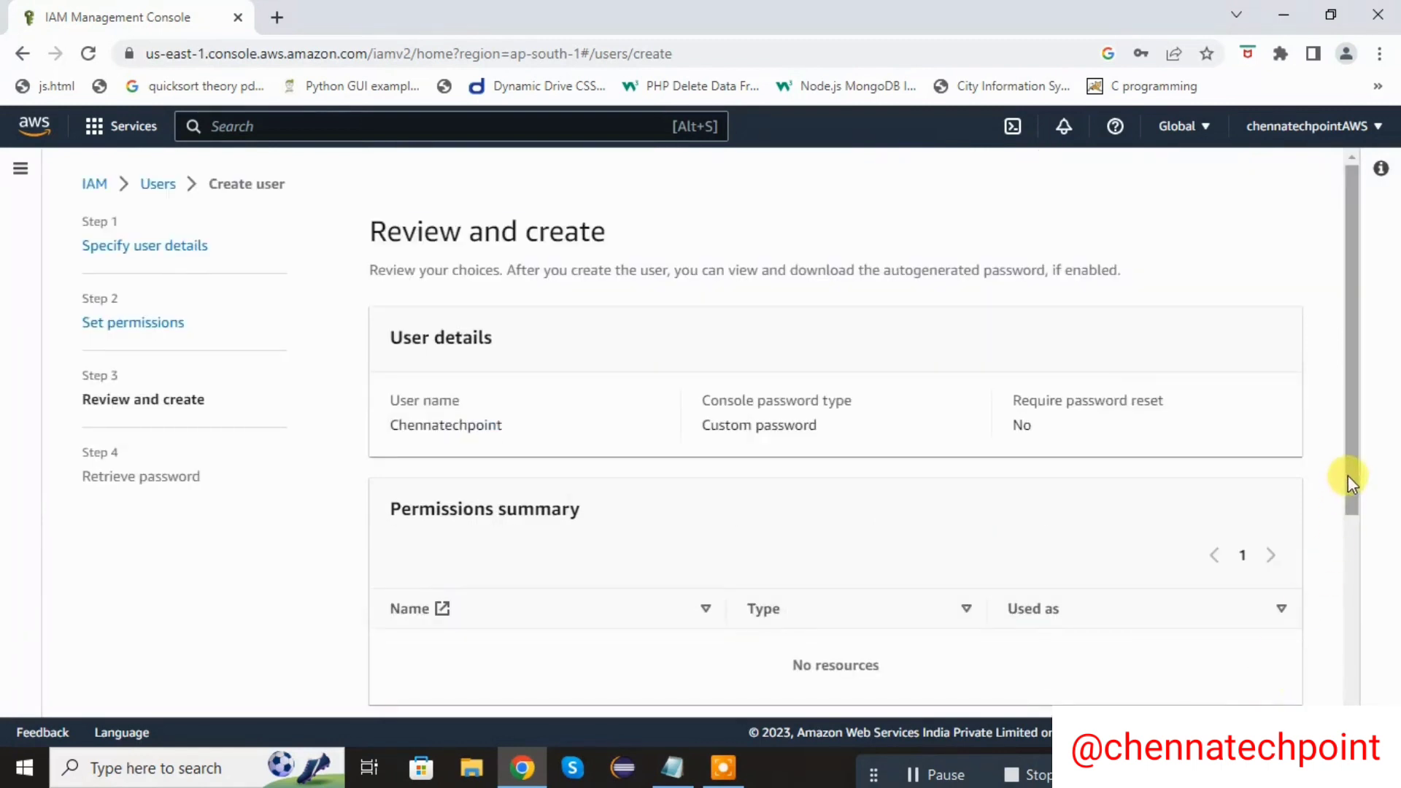
Step: Review the user details, permissions summary and tags, and create the user
left_click_drag(1347, 475, 1330, 541)
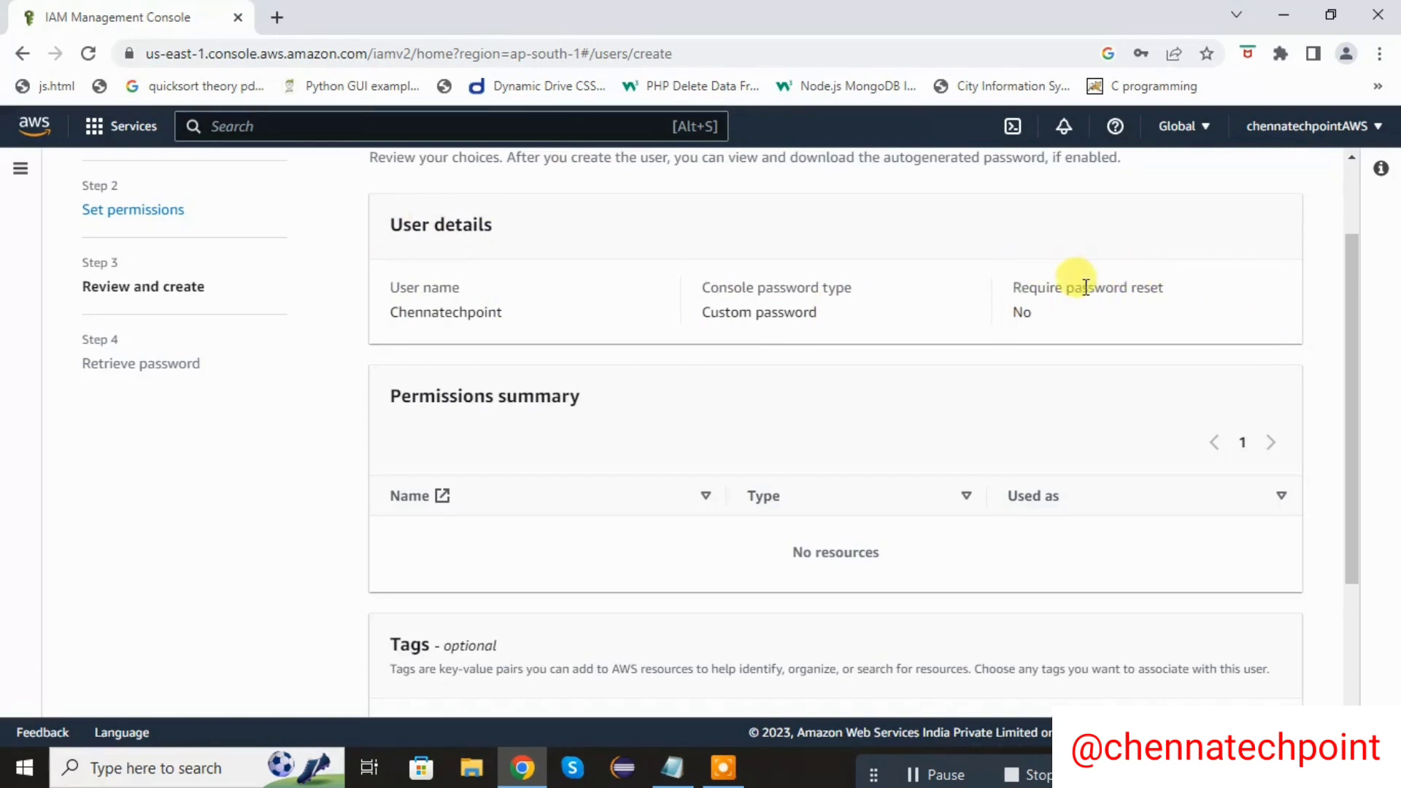
left_click_drag(1356, 265, 1382, 453)
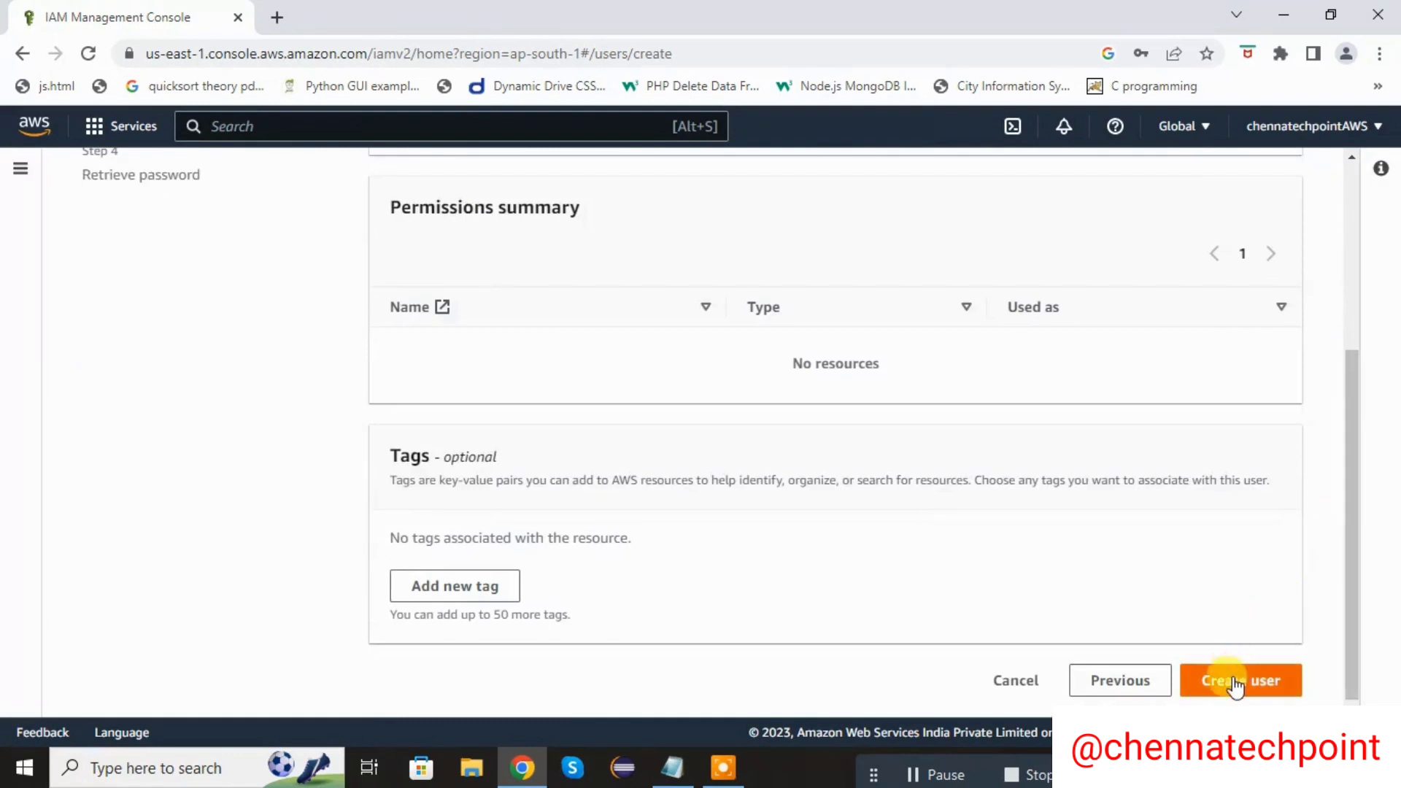
left_click(1239, 679)
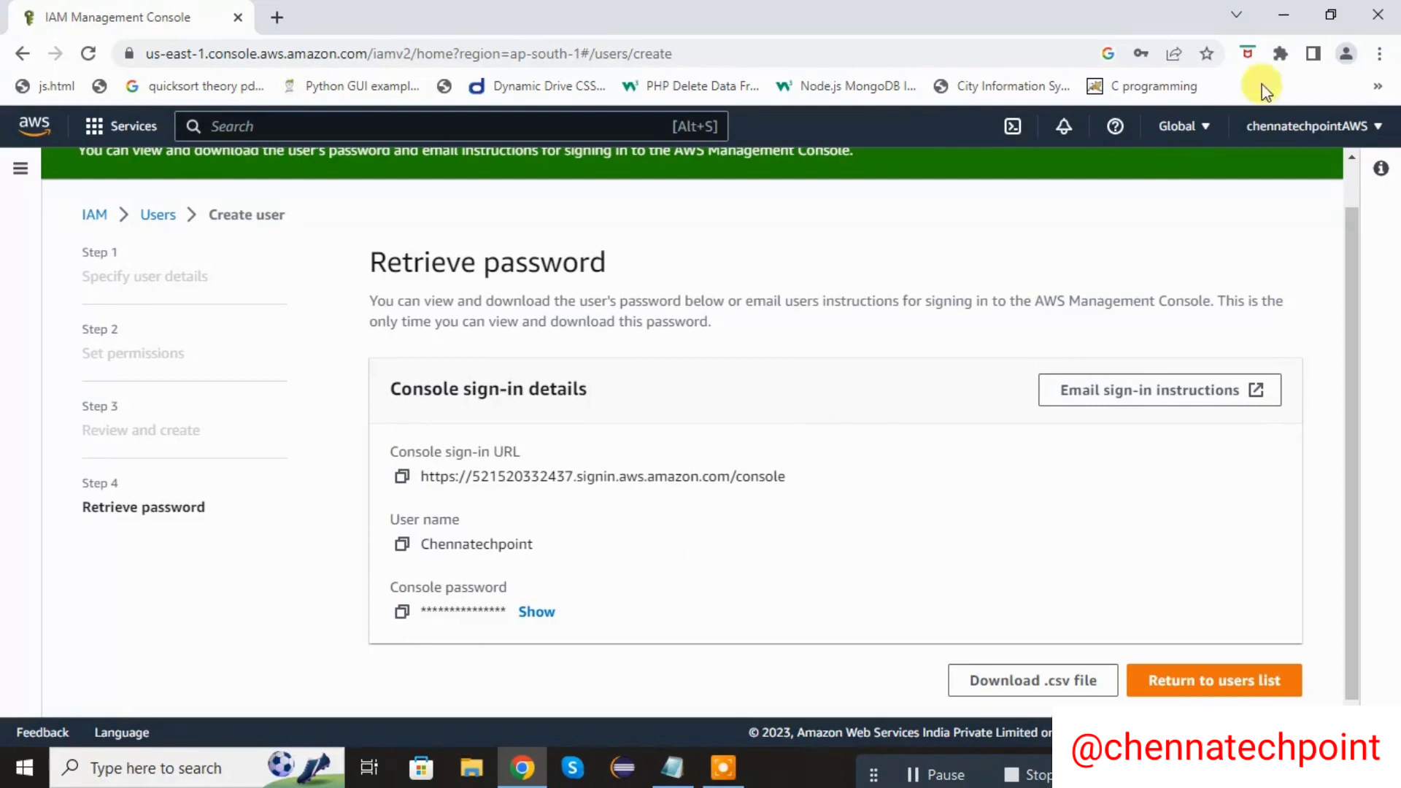
Step: Open a new Incognito window and copy the console sign-in URL from the user's sign-in details
left_click(1380, 54)
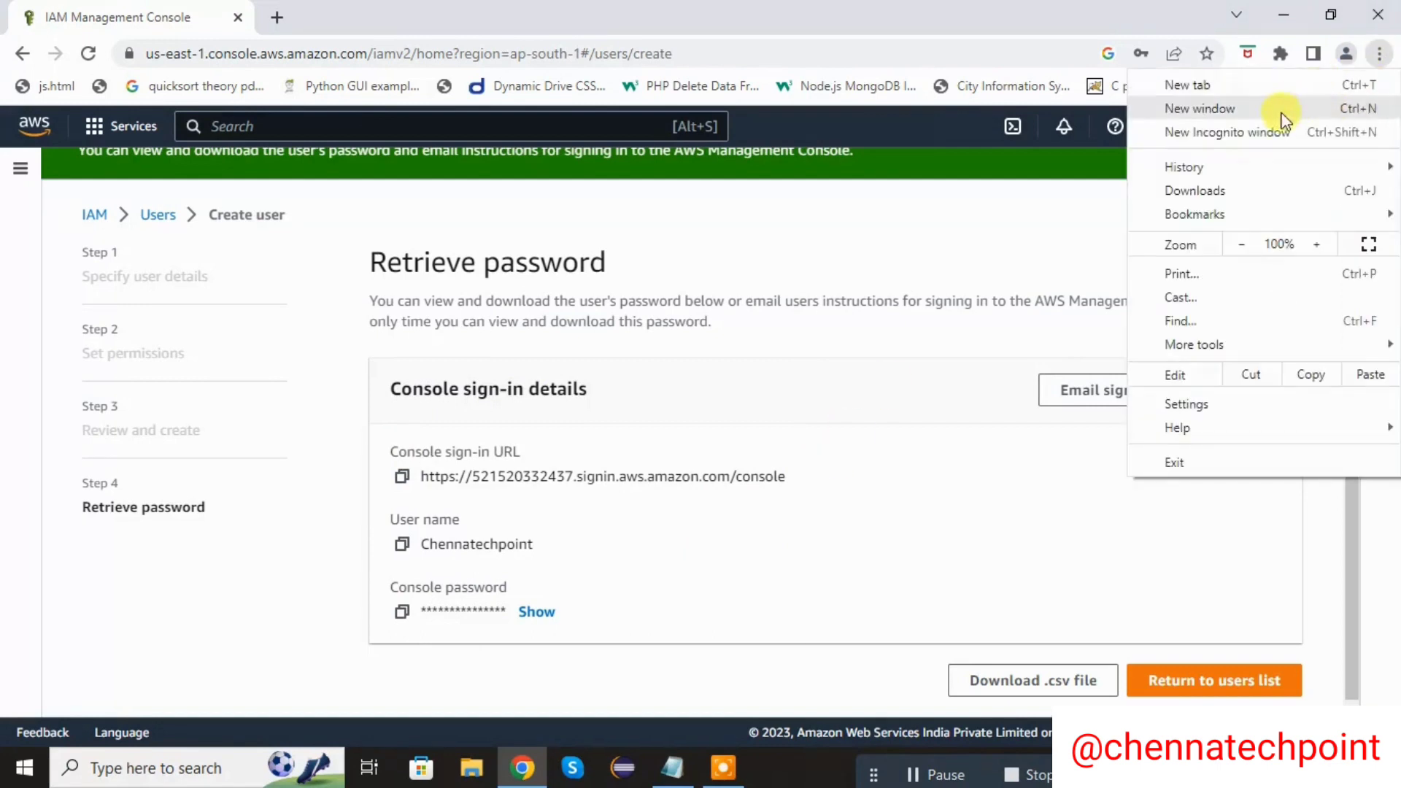
left_click(1245, 139)
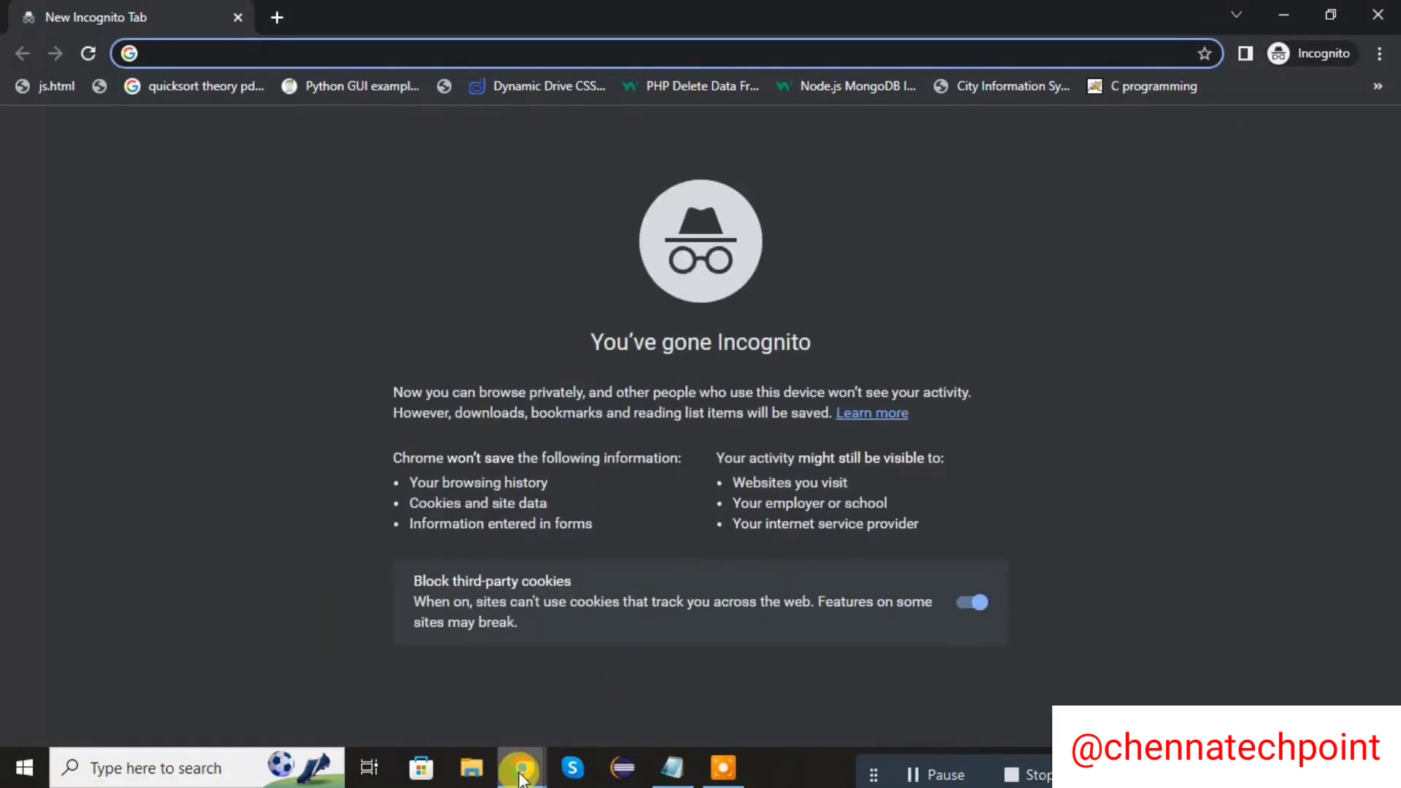
mouse_move(516, 767)
left_click(429, 705)
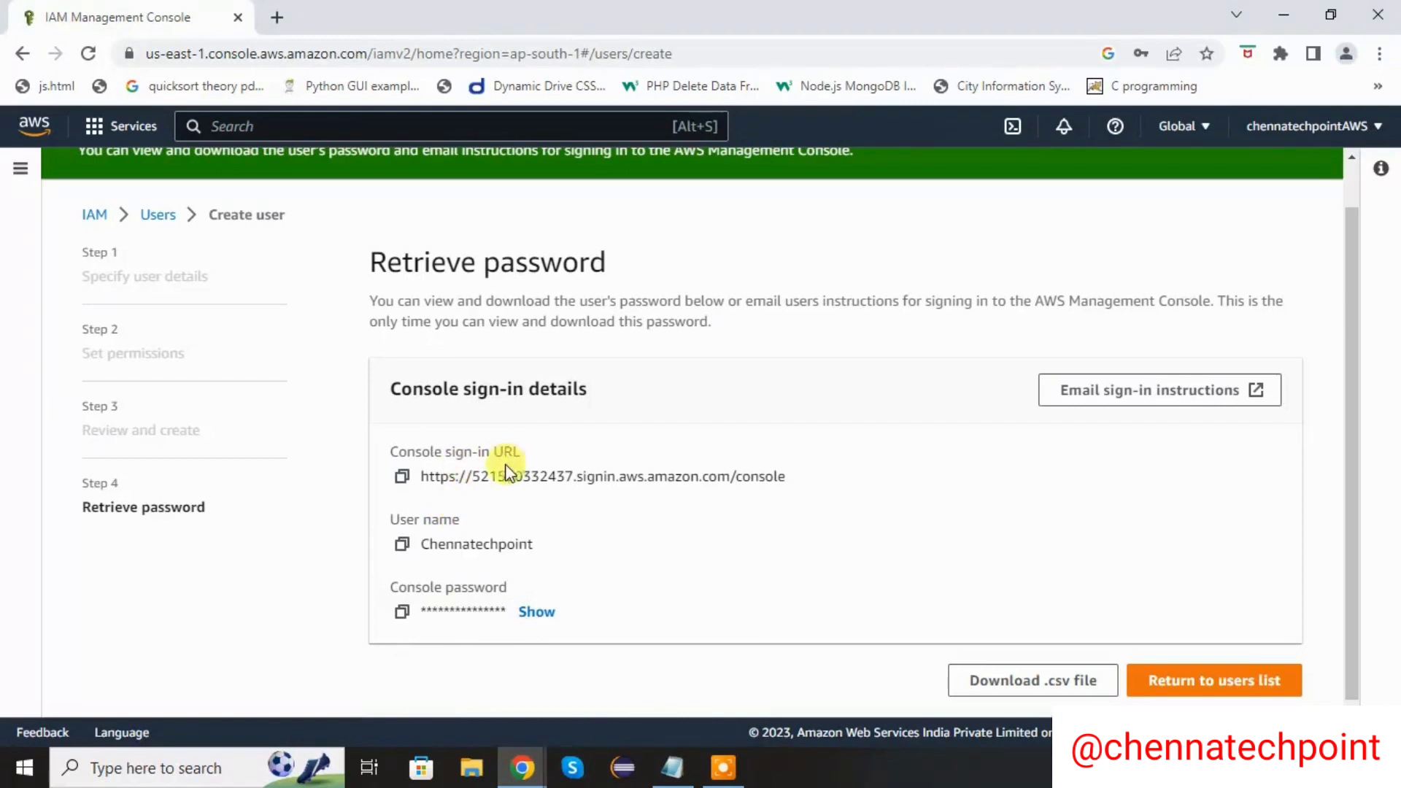
left_click(398, 480)
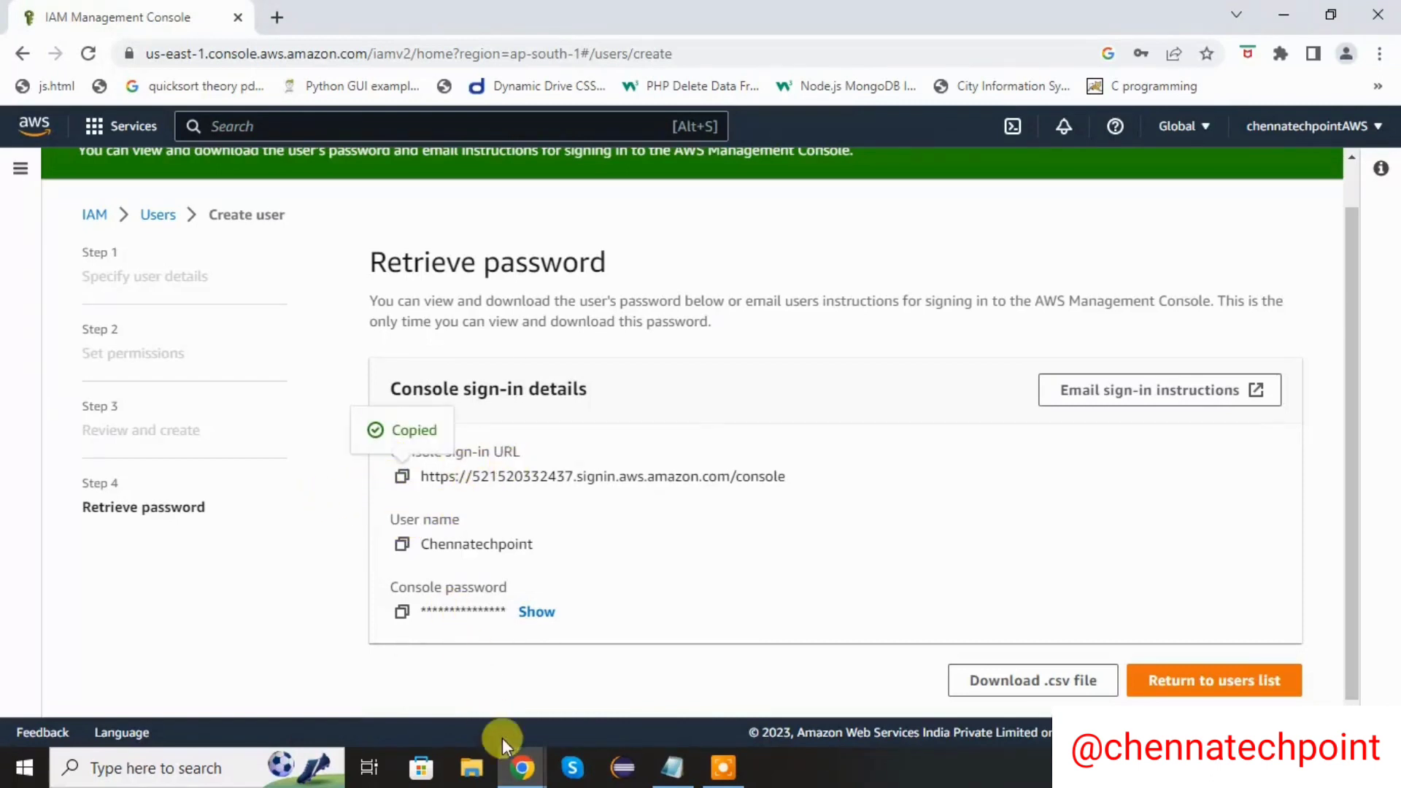
Step: Load the copied console sign-in URL in the Incognito window
mouse_move(516, 768)
left_click(607, 668)
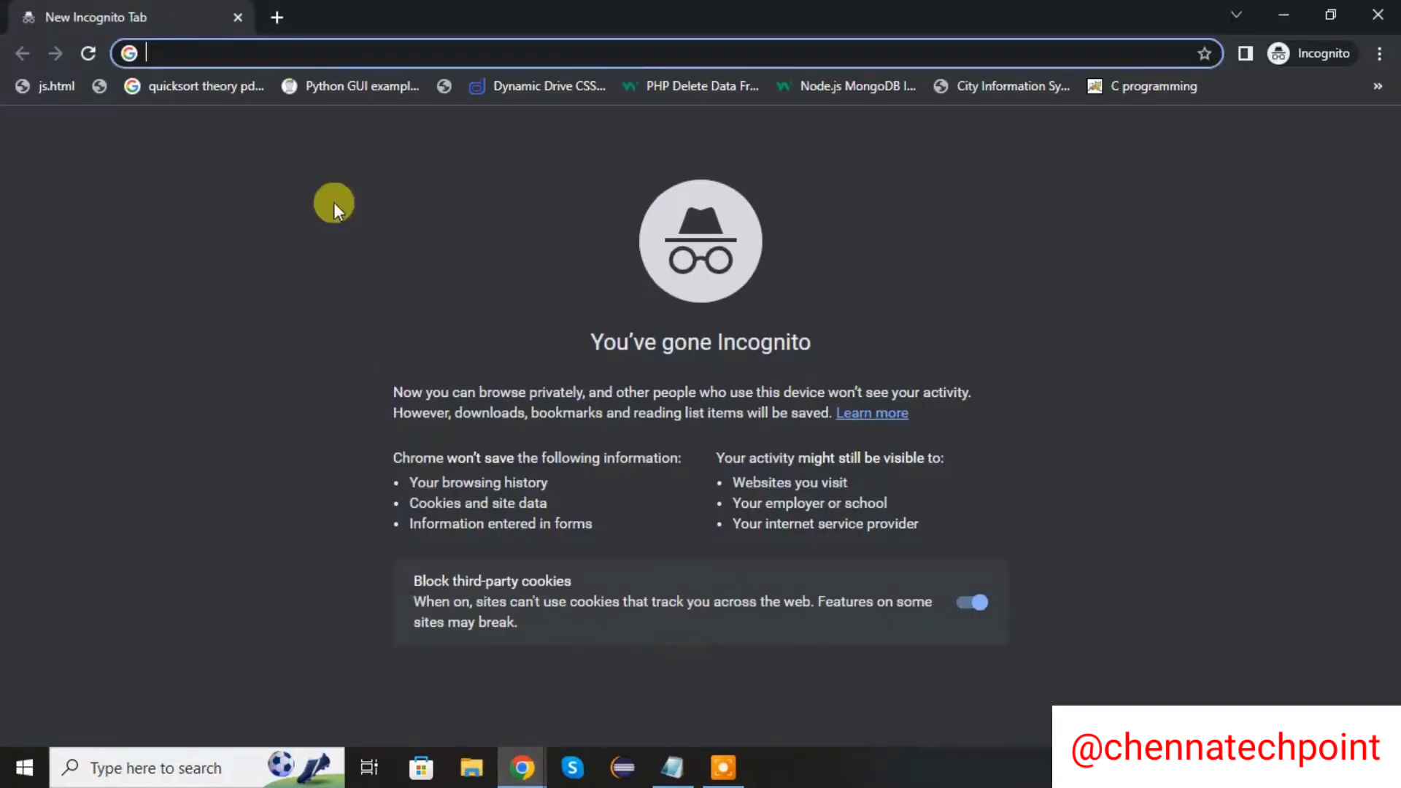
key("ctrl+v")
key("Return")
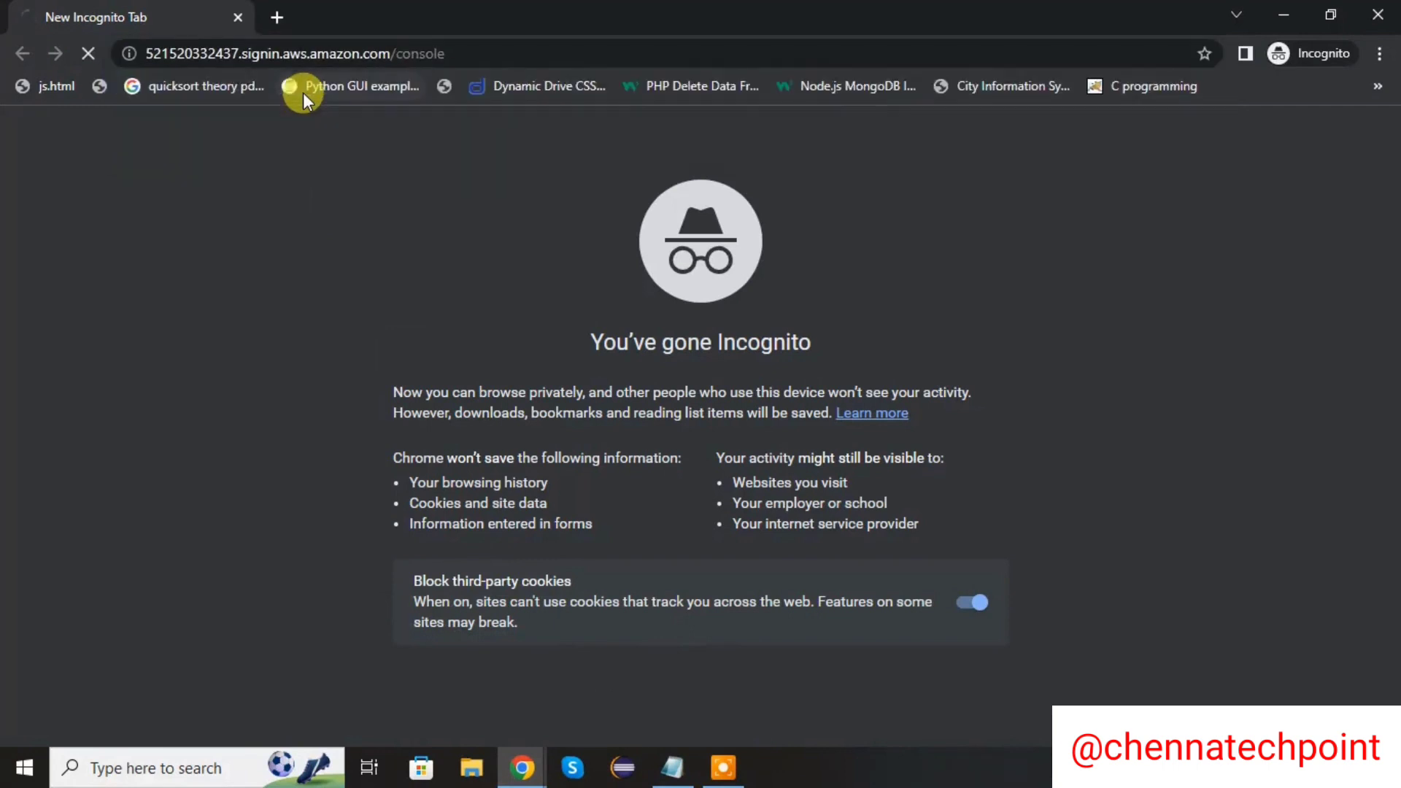
Step: Arrange the Incognito window and the window with the console sign-in details side by side, sign-in details on the left half
key("super+Right")
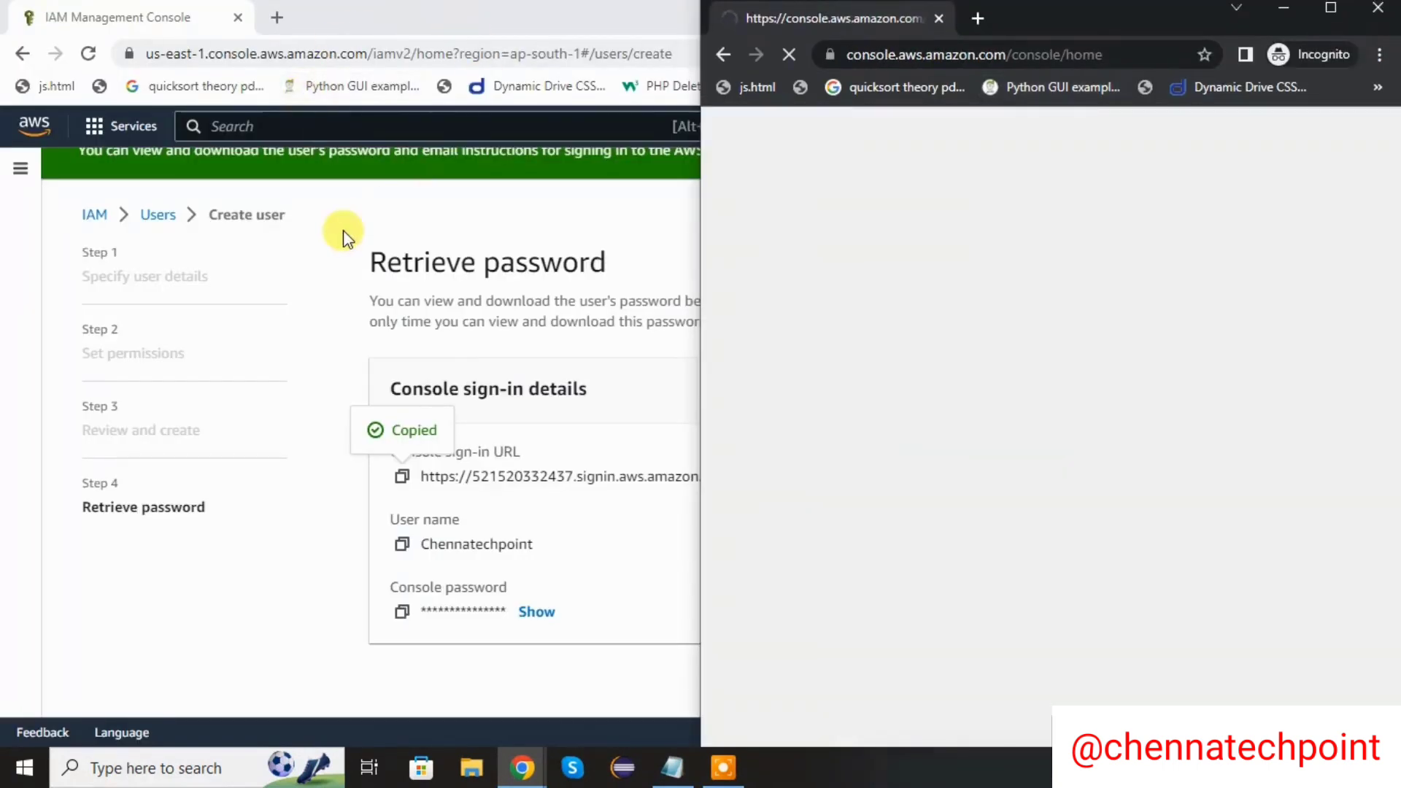
left_click(552, 216)
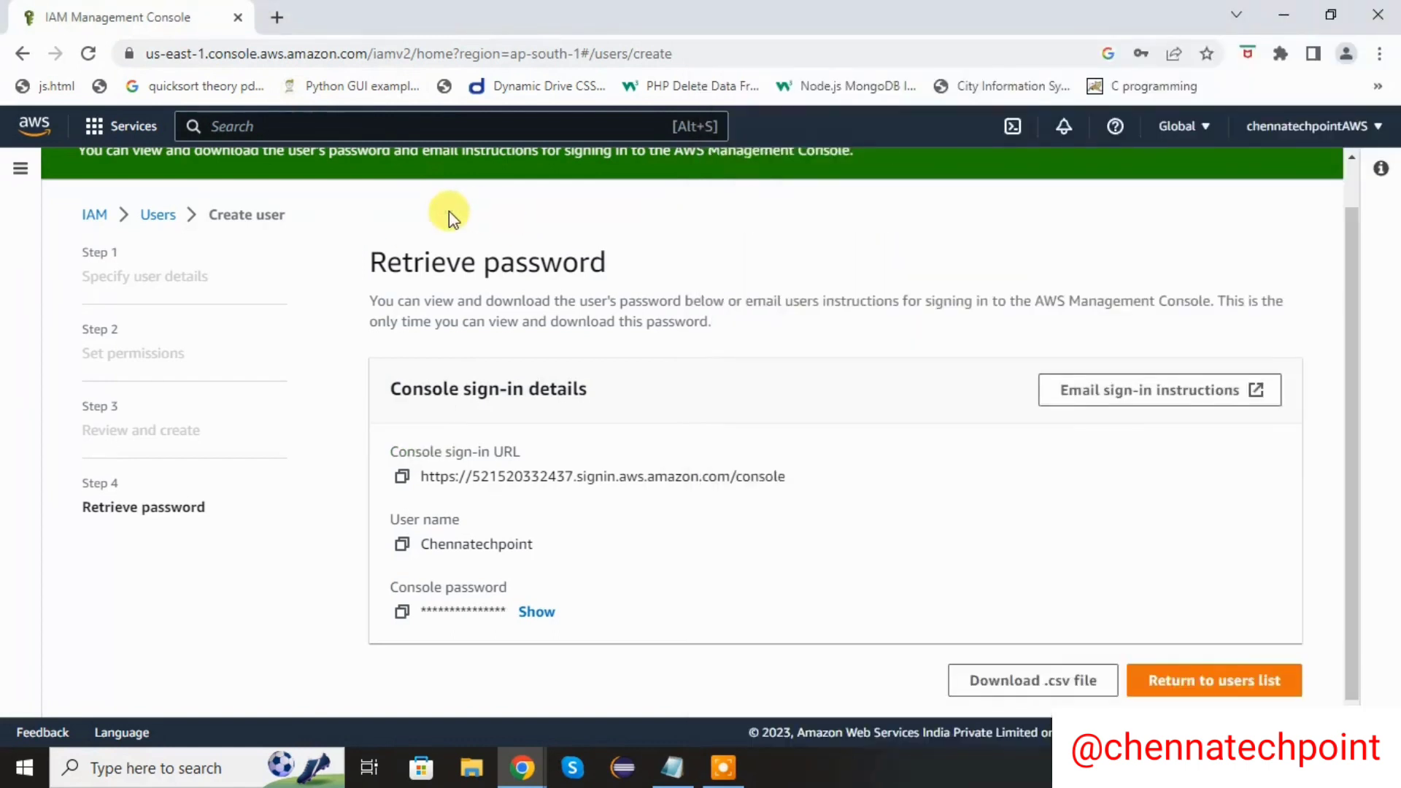
key("super+Left")
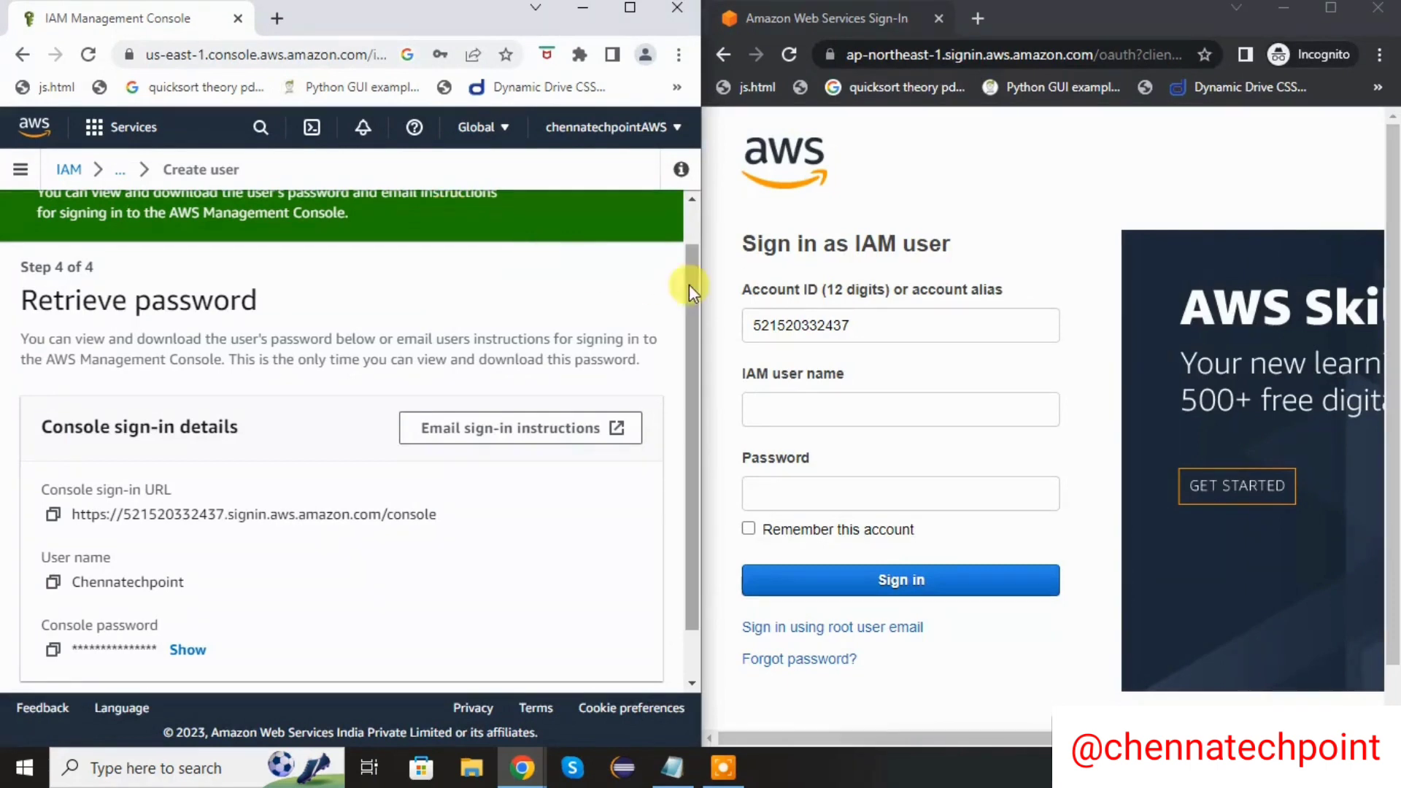
left_click_drag(691, 298, 694, 327)
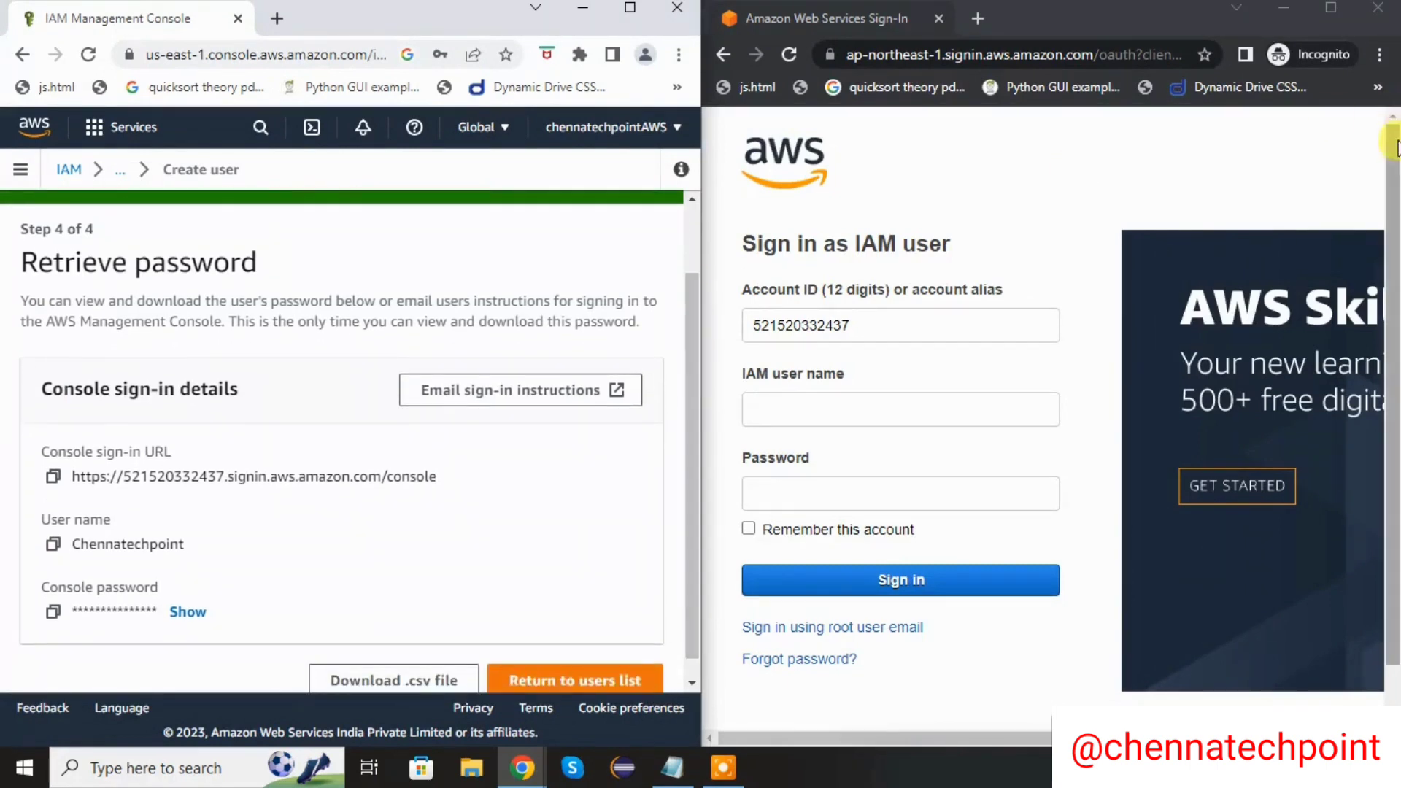
Step: Copy the user name from the console sign-in details into the IAM user name field of the Incognito sign-in form
left_click(1395, 169)
scroll(1396, 169, "down", 1)
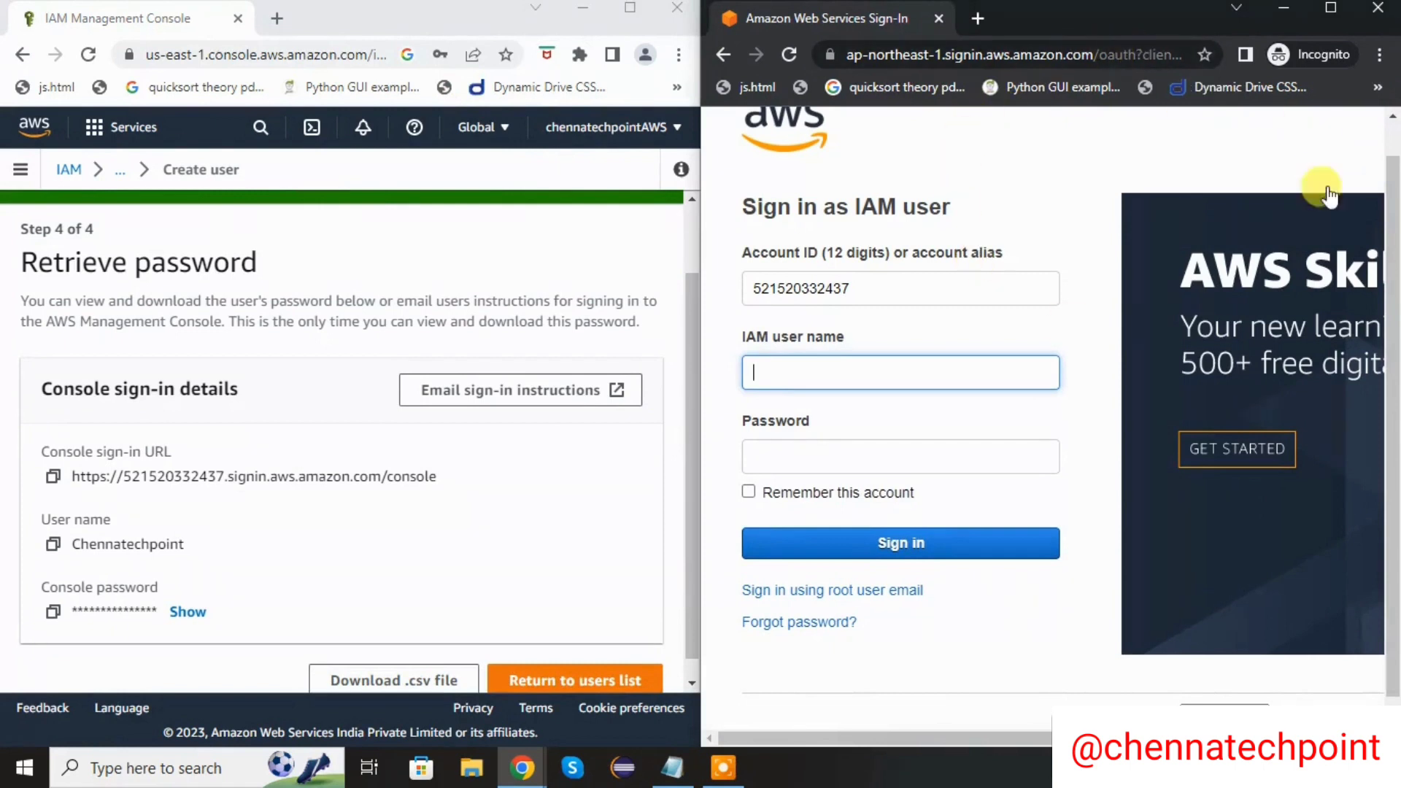
left_click_drag(1399, 208, 1400, 198)
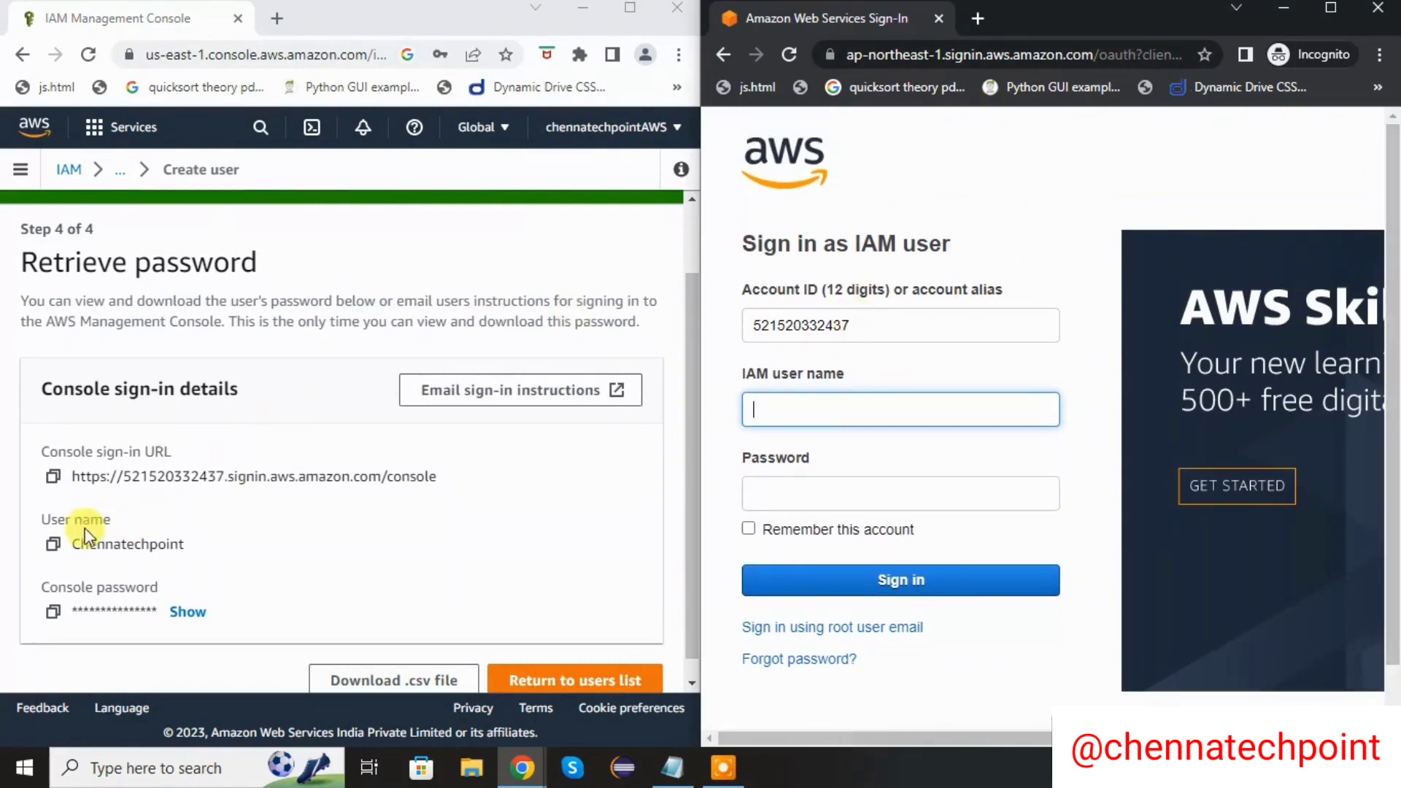
left_click(52, 543)
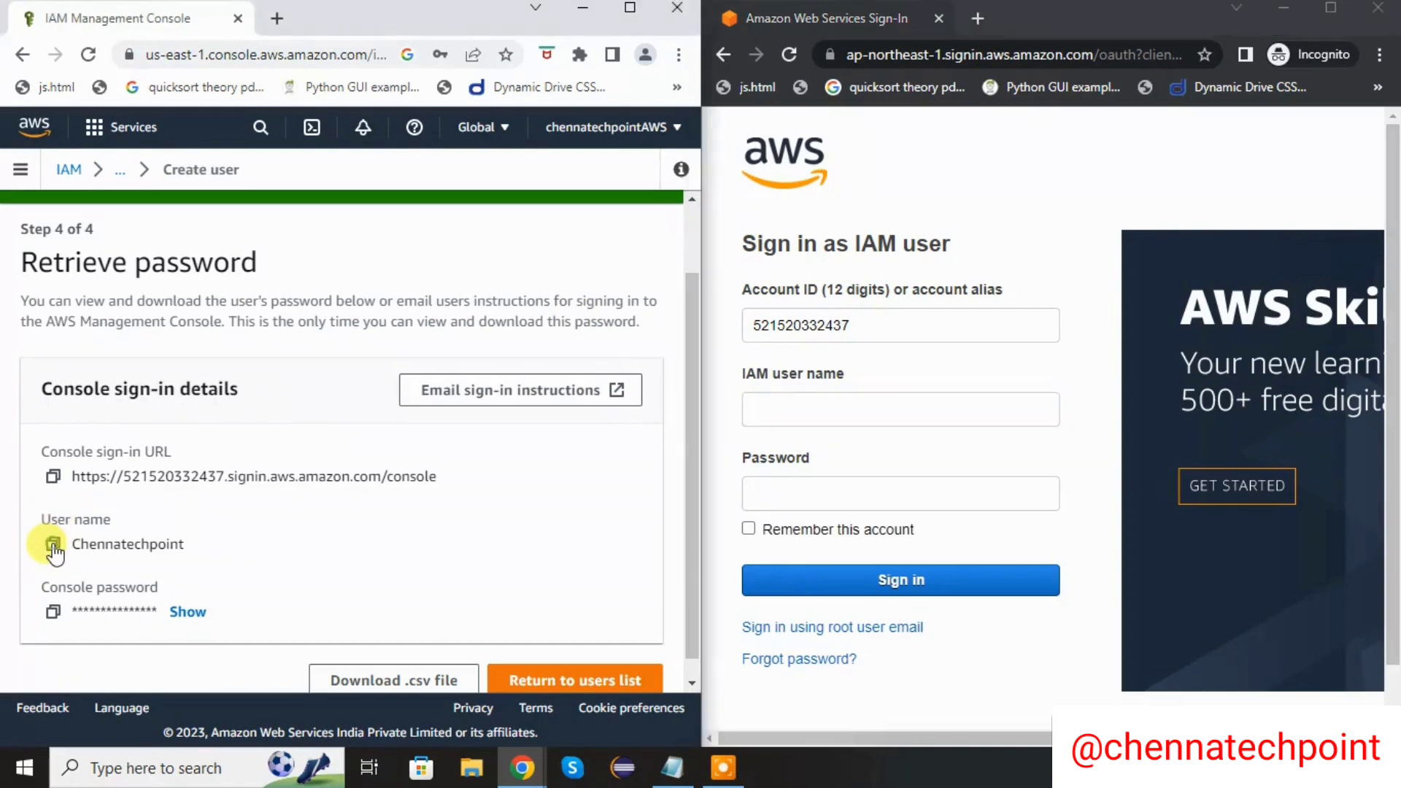
left_click(787, 403)
key("ctrl+v")
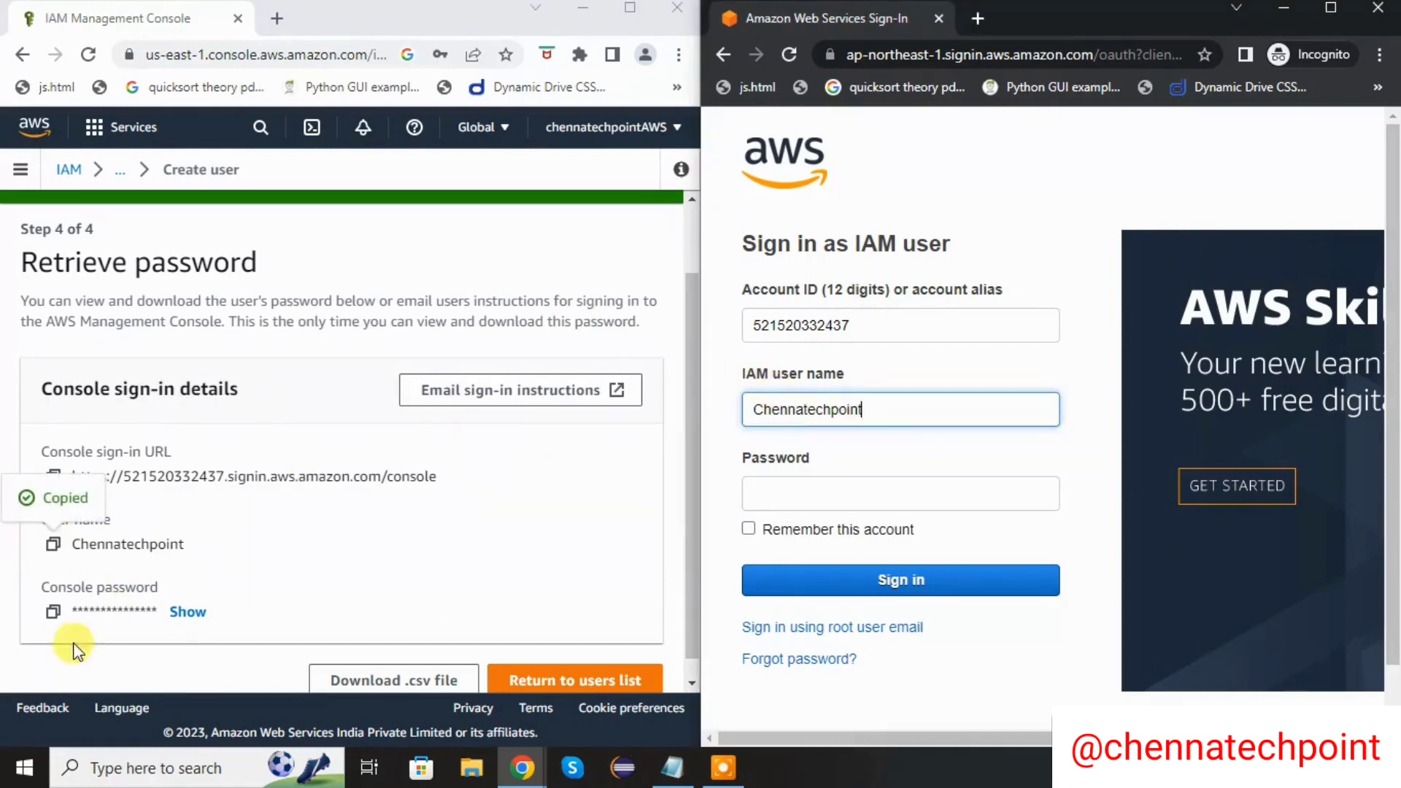
Step: Copy the console password from the sign-in details into the sign-in form's password field and sign in as the IAM user
left_click(54, 613)
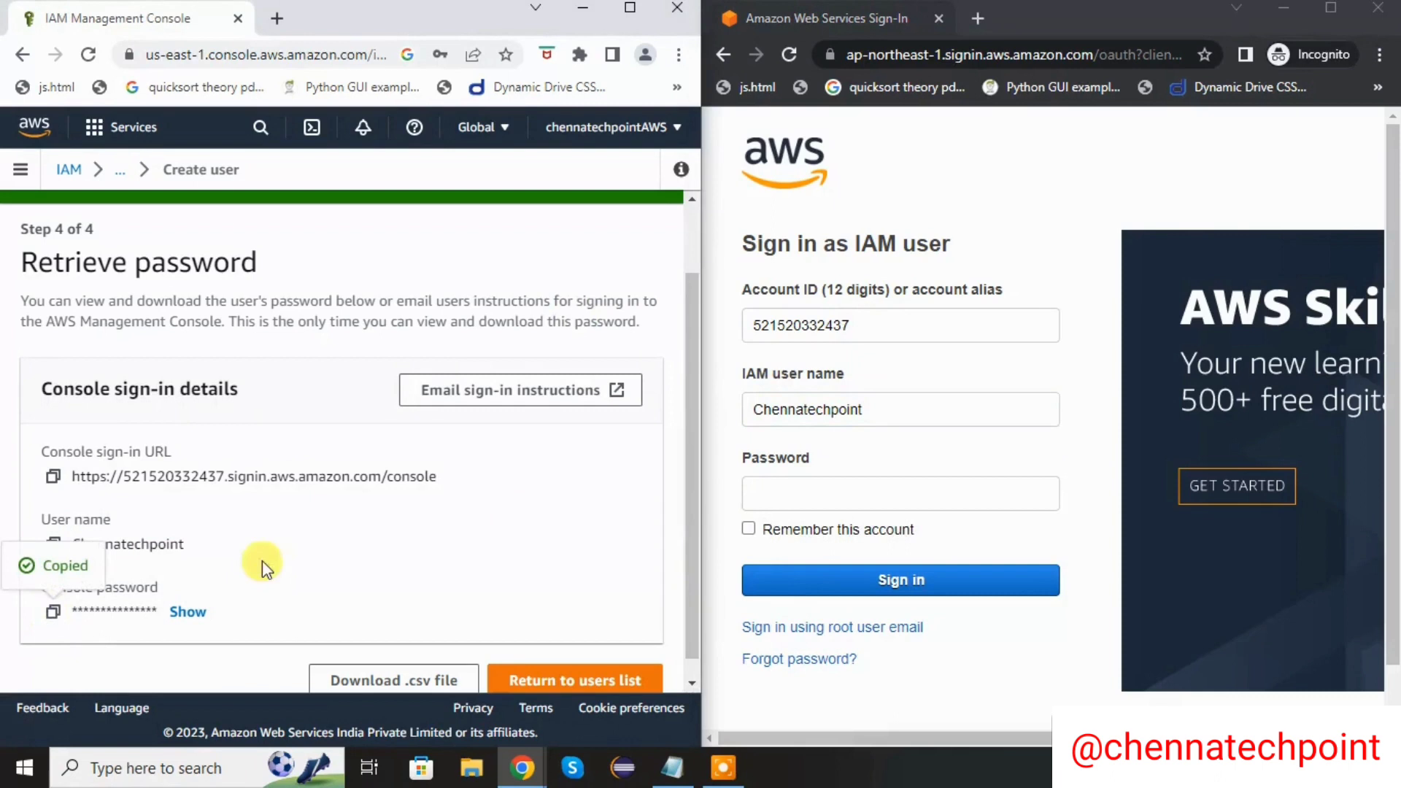
left_click(830, 497)
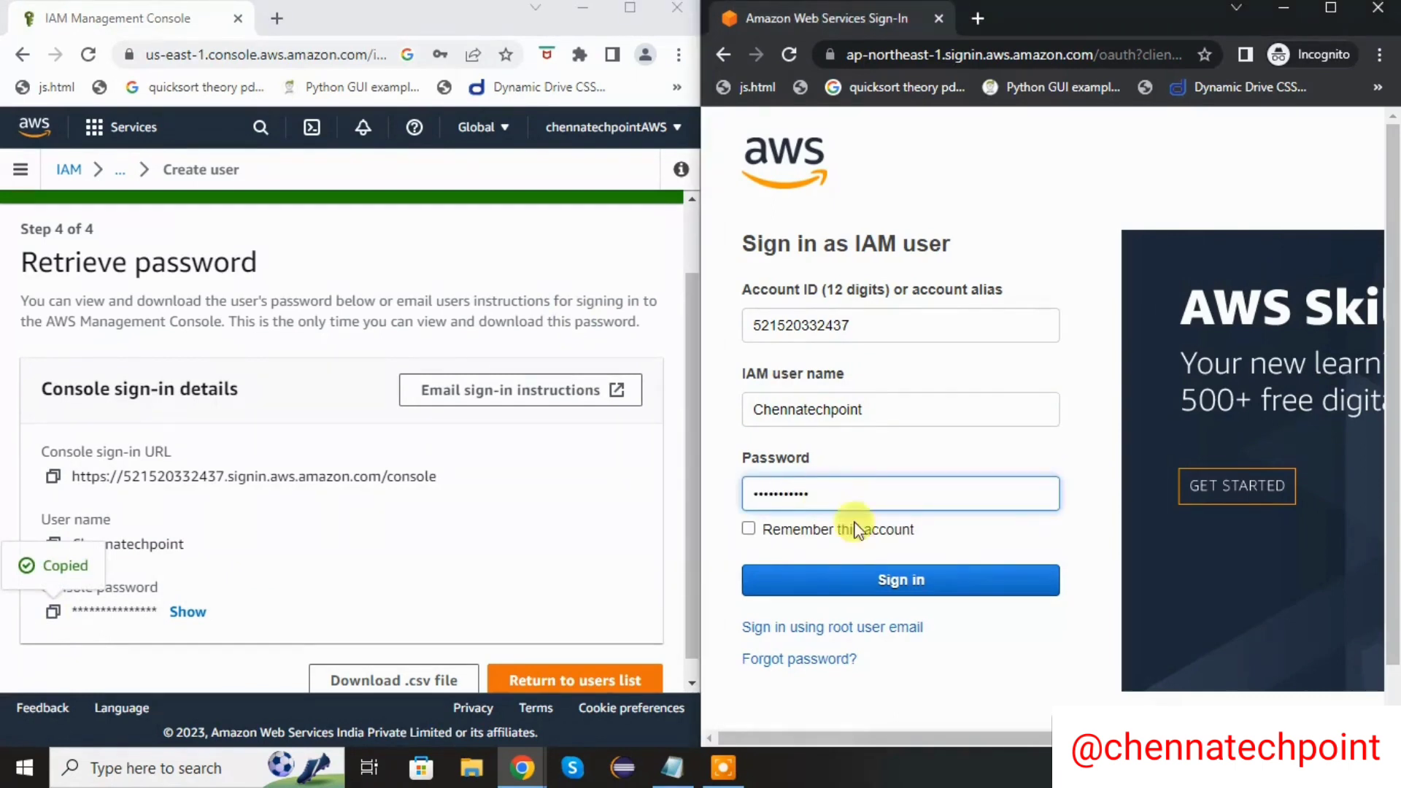
left_click(904, 584)
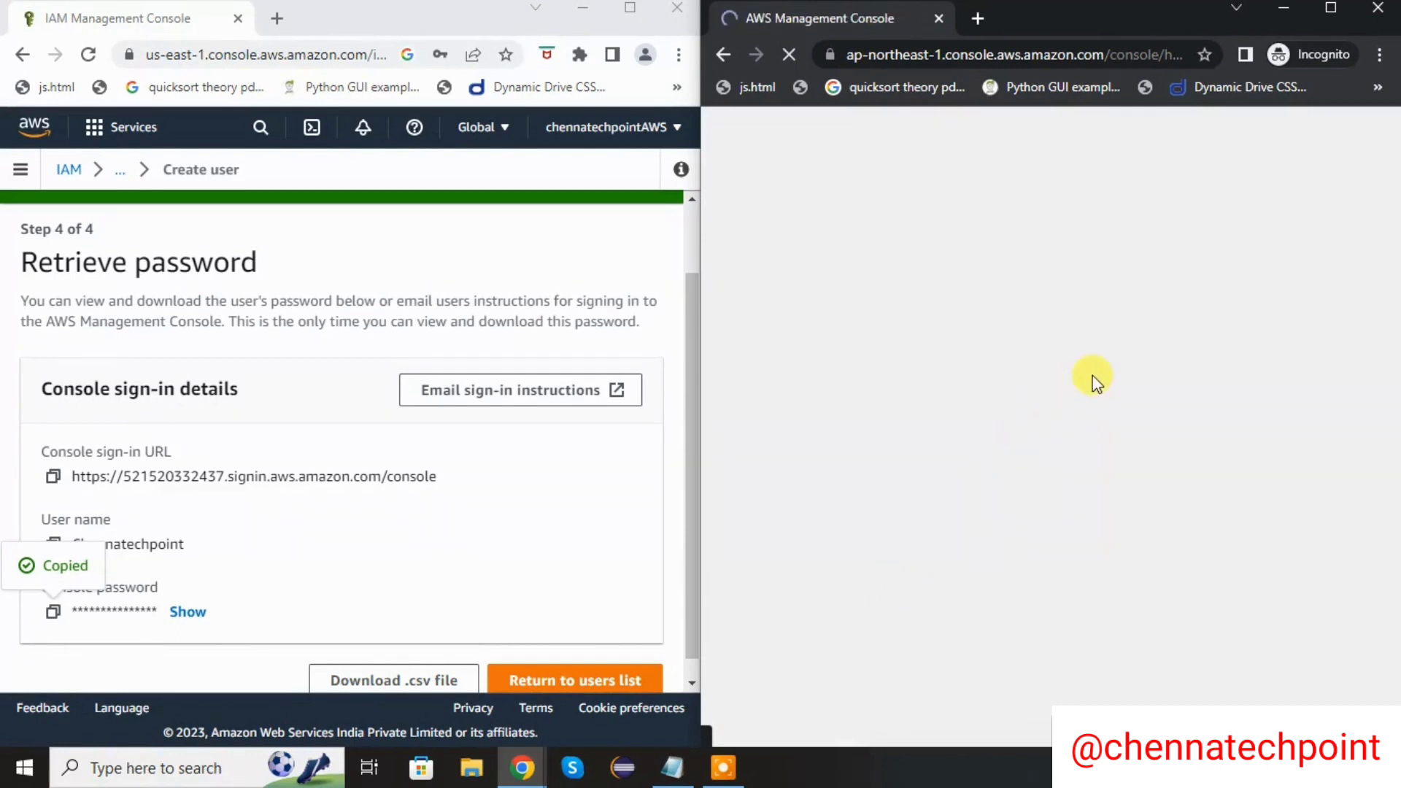
Step: Compare the account ID of the original console session with the account ID and IAM user name of the Incognito session
left_click(723, 770)
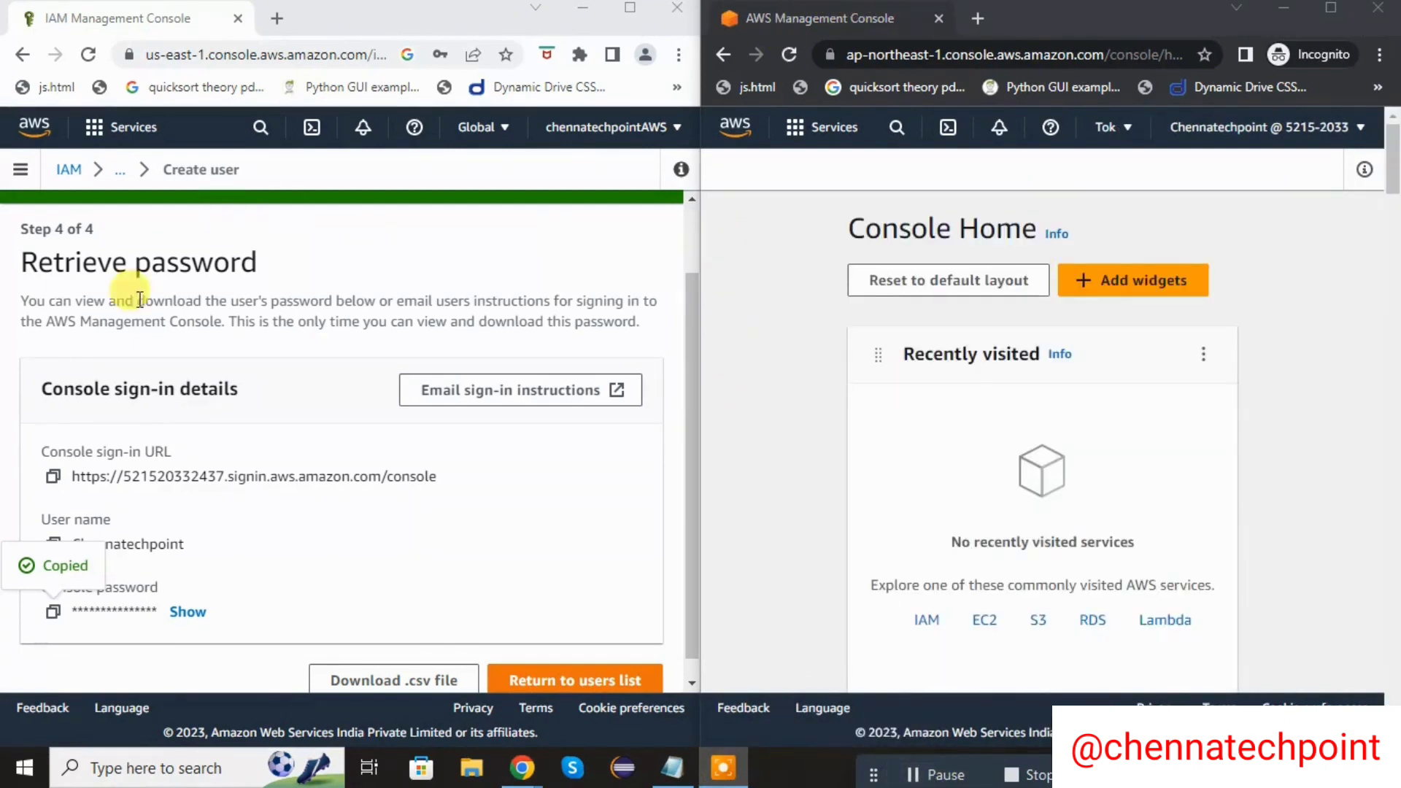
left_click(266, 394)
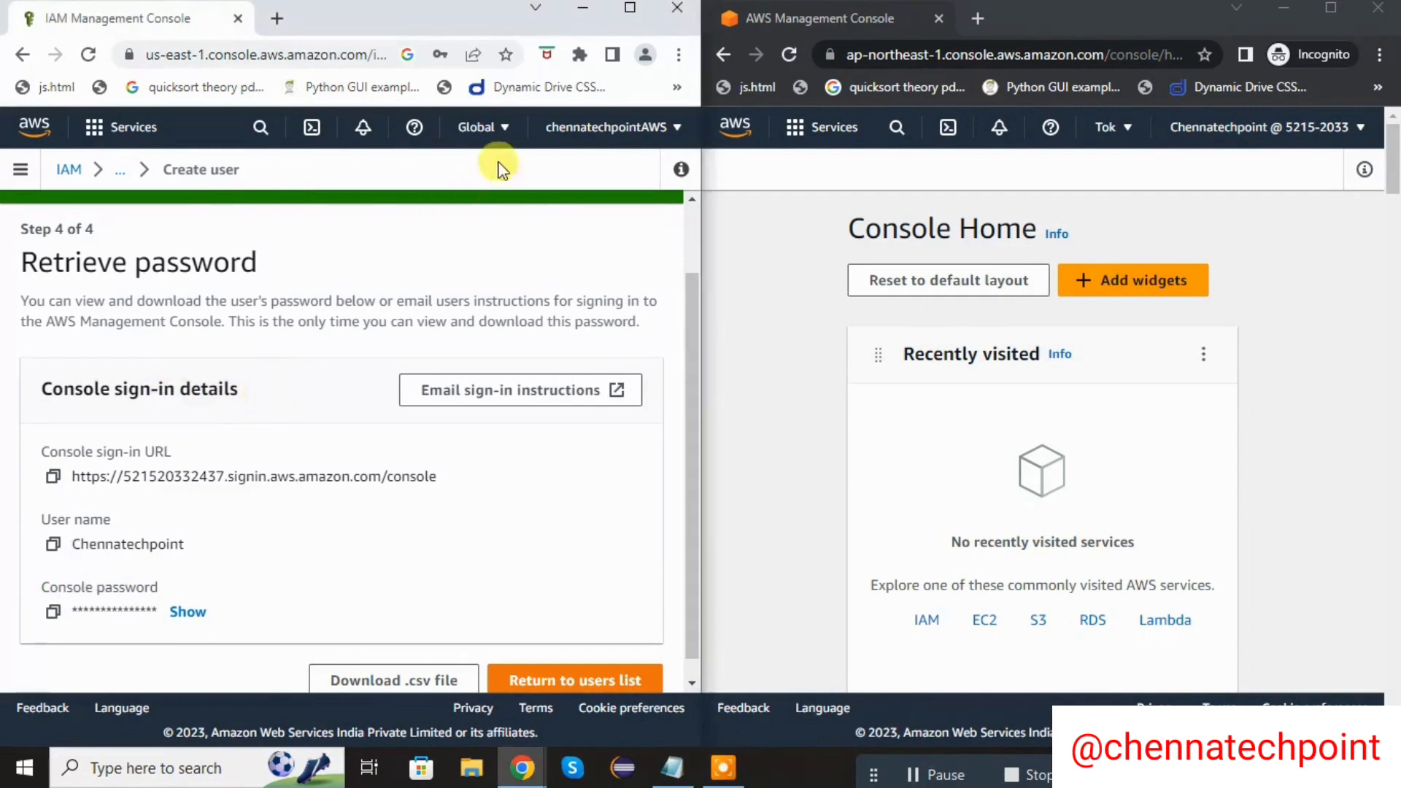
left_click(571, 127)
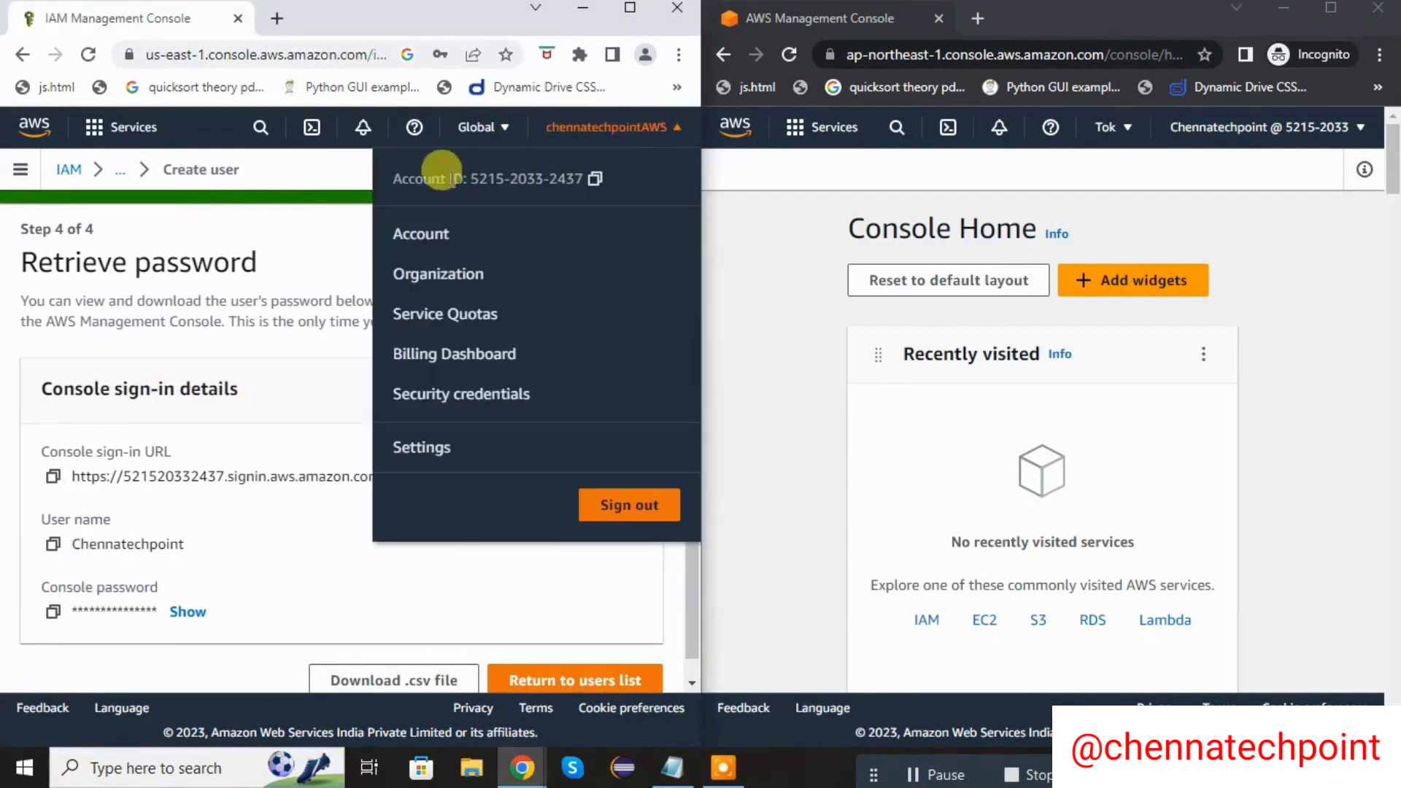
left_click_drag(471, 179, 556, 178)
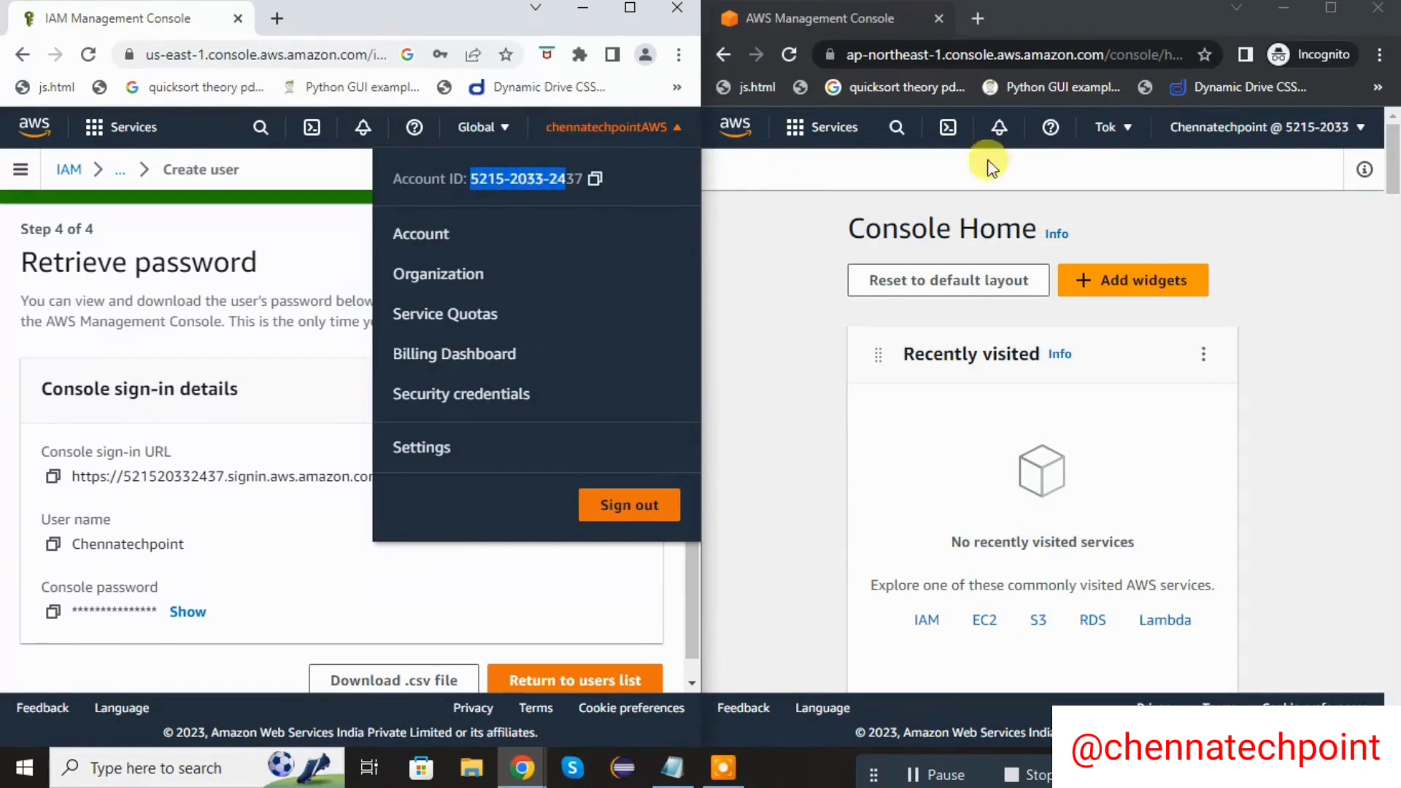
left_click(1336, 128)
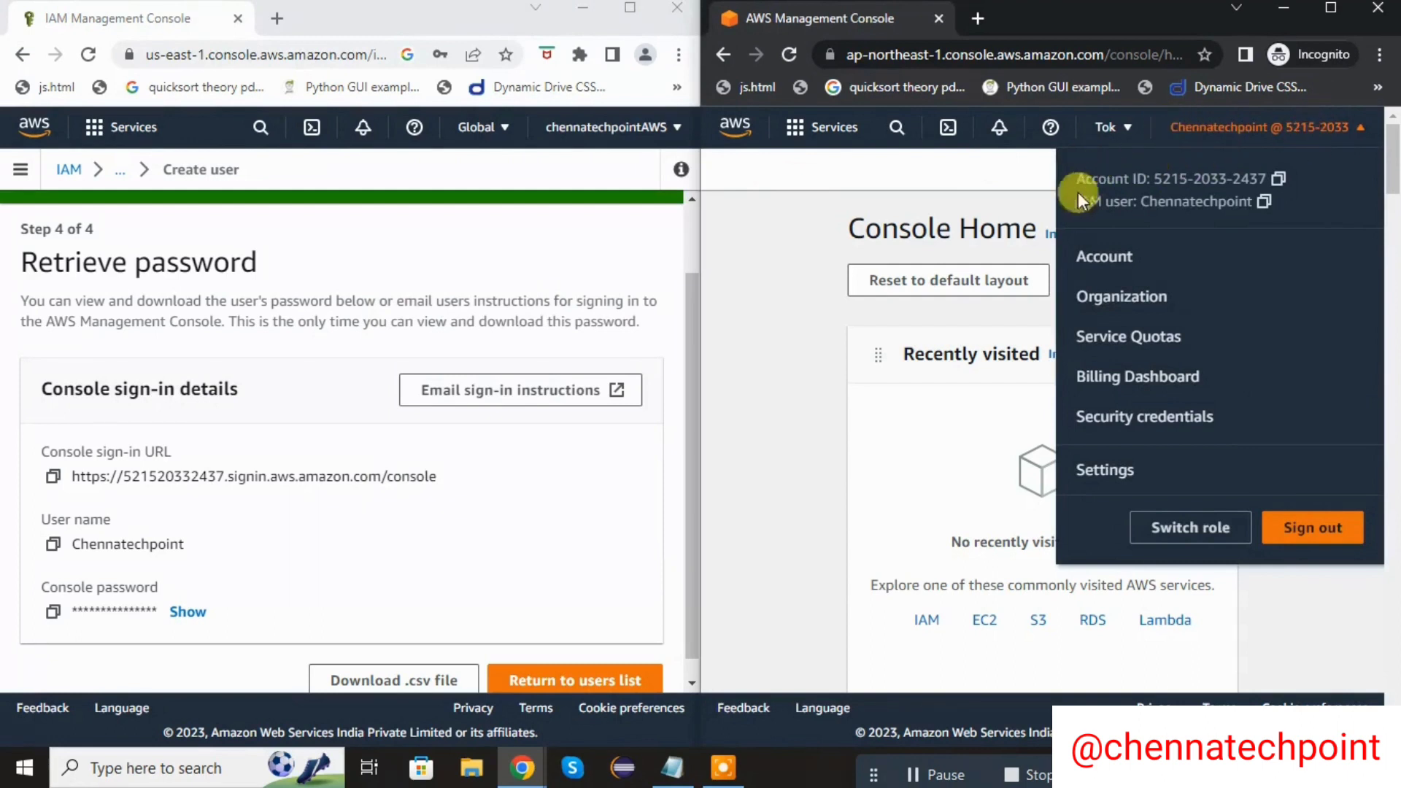
left_click_drag(1072, 178, 1359, 209)
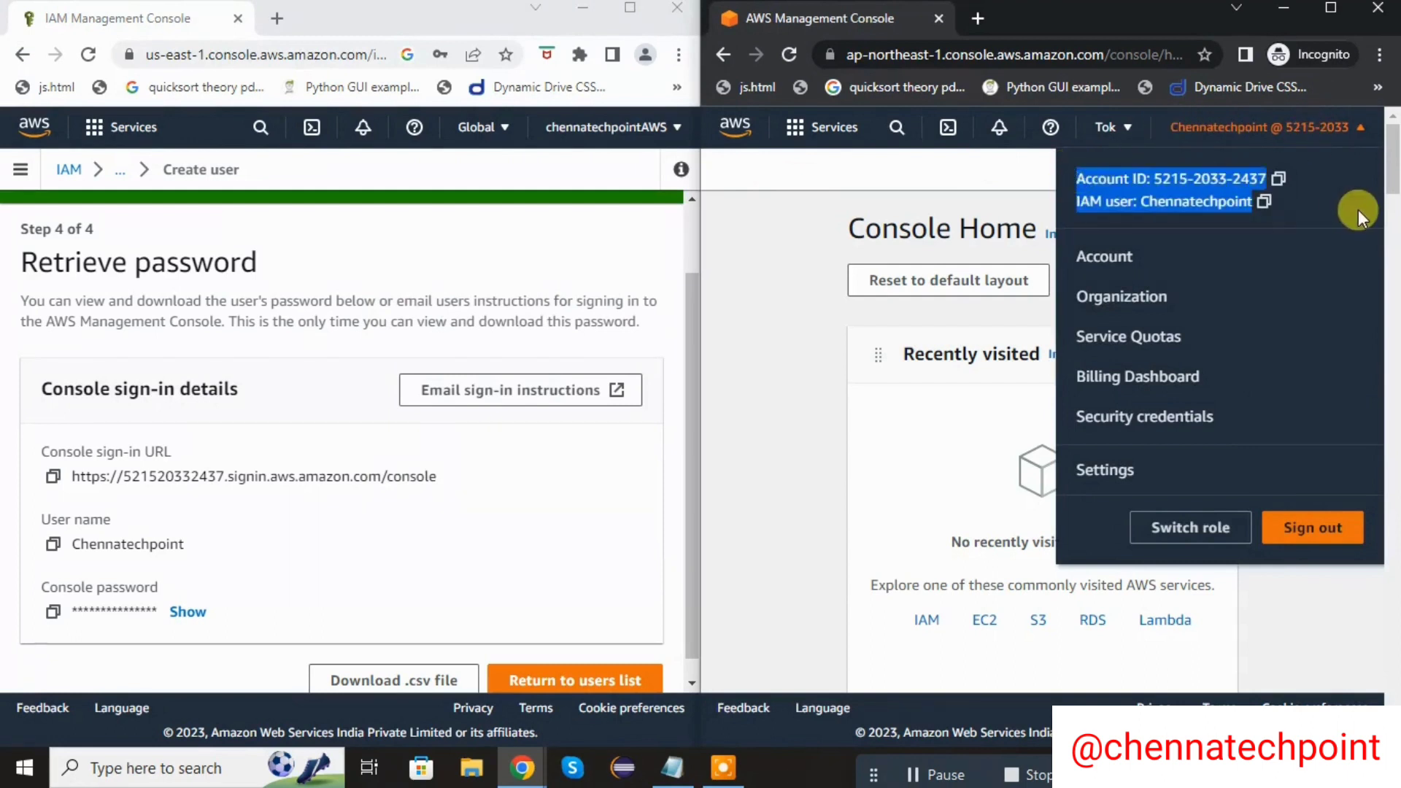
left_click(1087, 206)
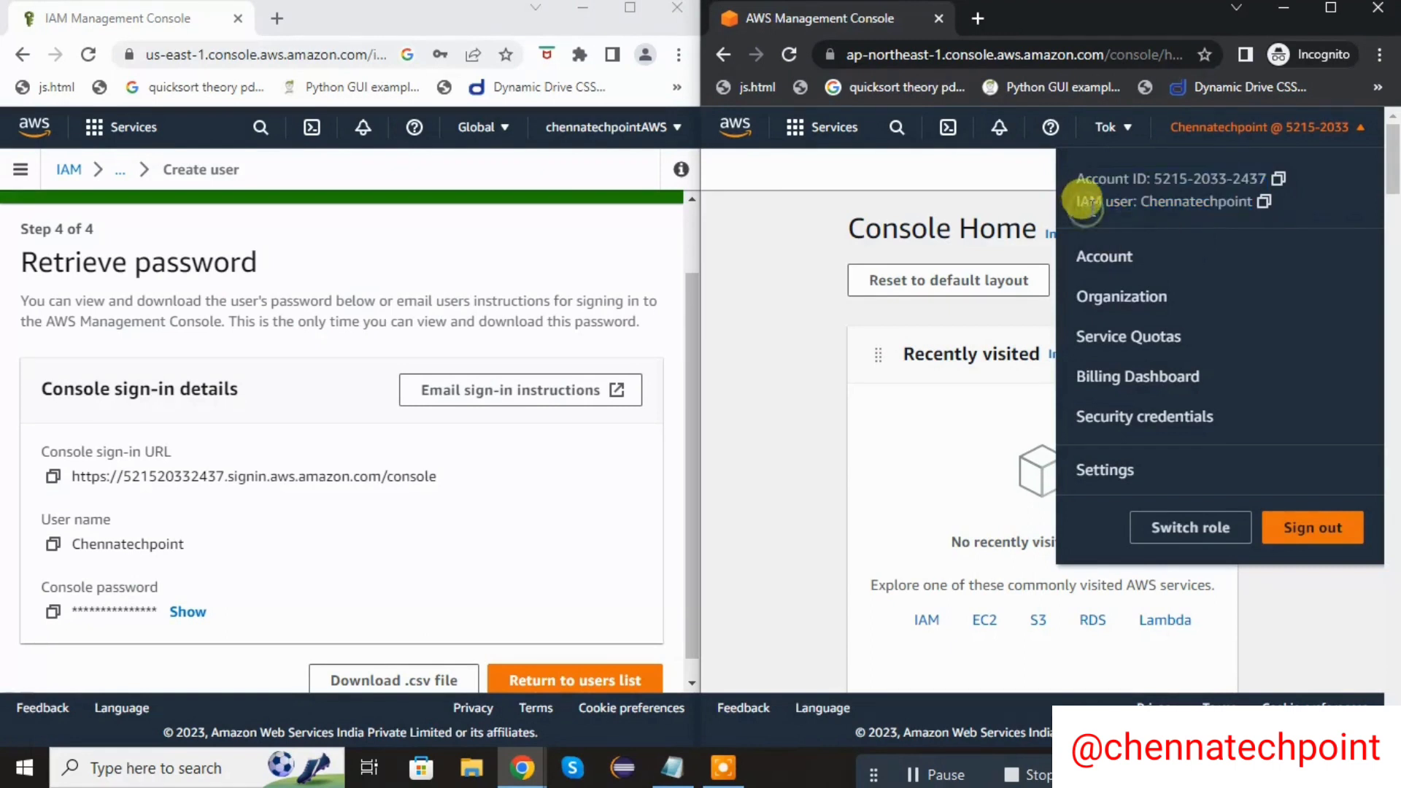
double_click(1144, 201)
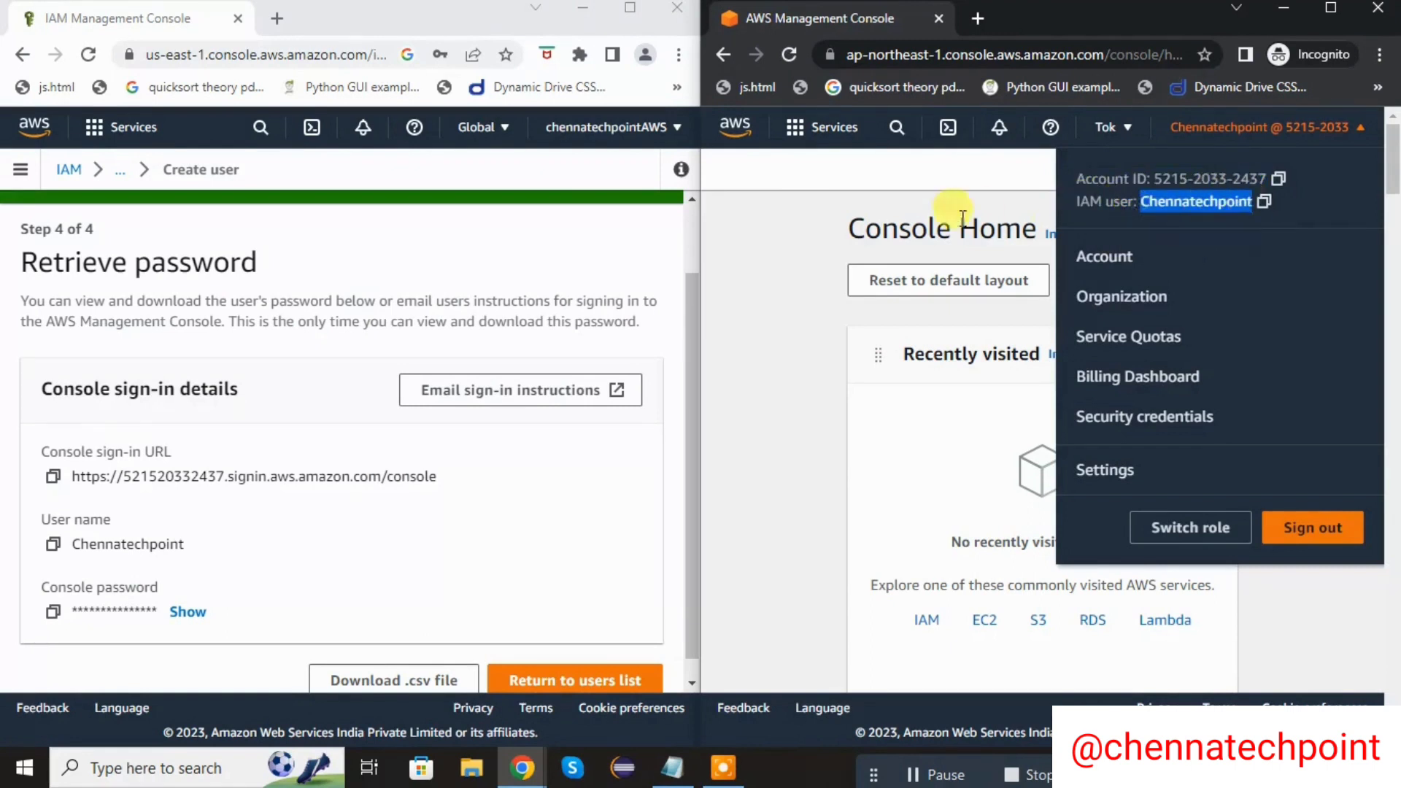
left_click(789, 250)
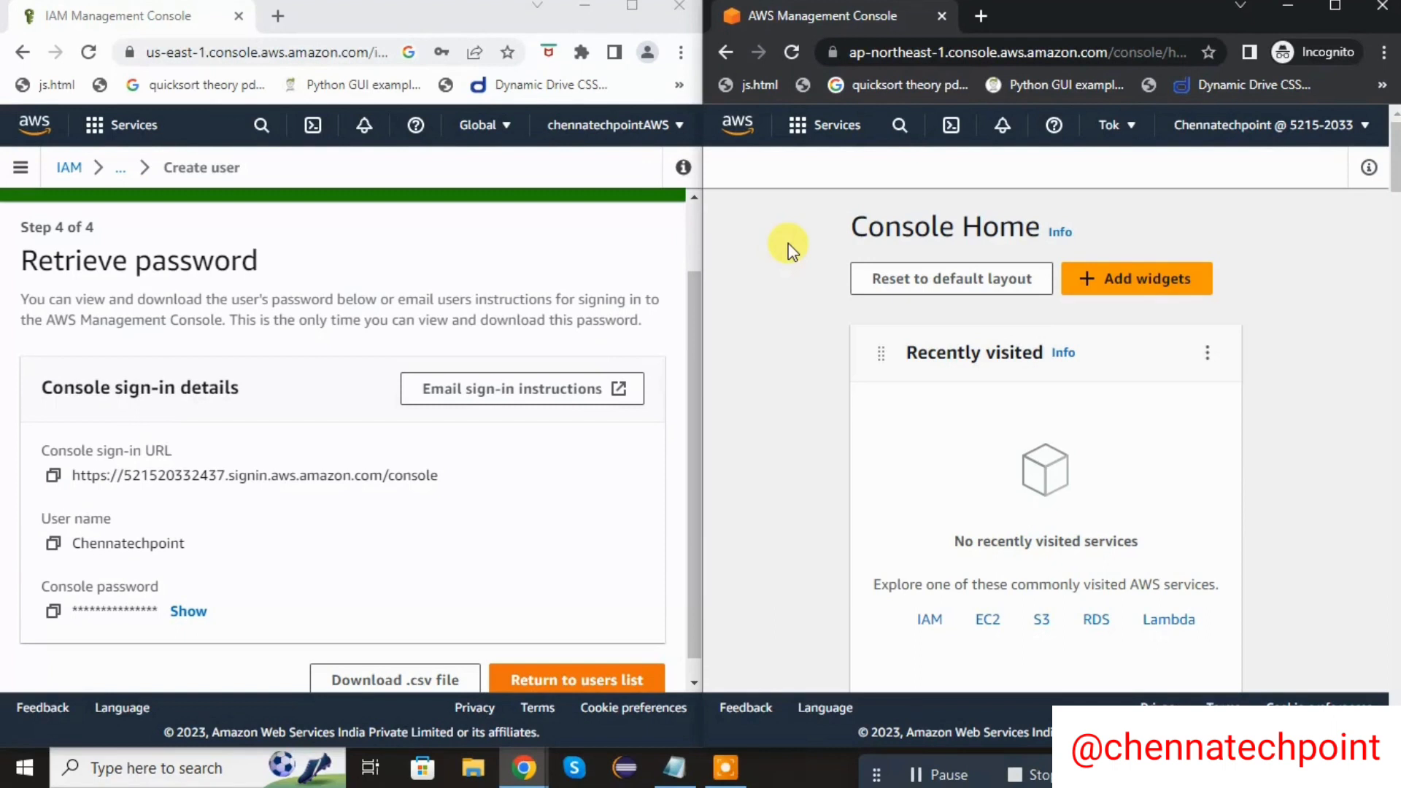